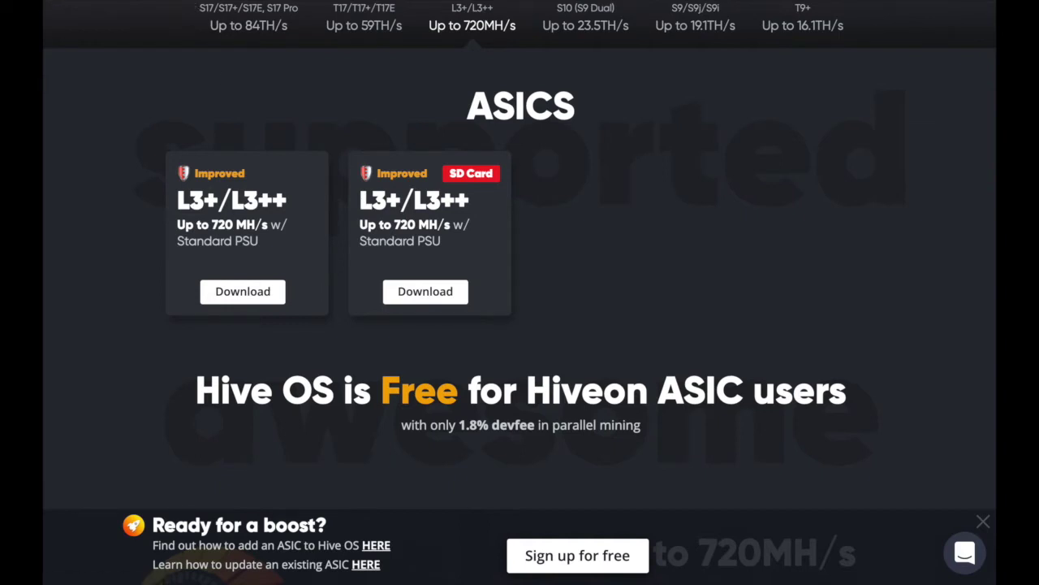
Review the L3+/L3++ firmware downloads on the Hiveon ASIC page and the firmware flashing section of the miner's Upgrade page.
scroll(236, 230, "up", 5)
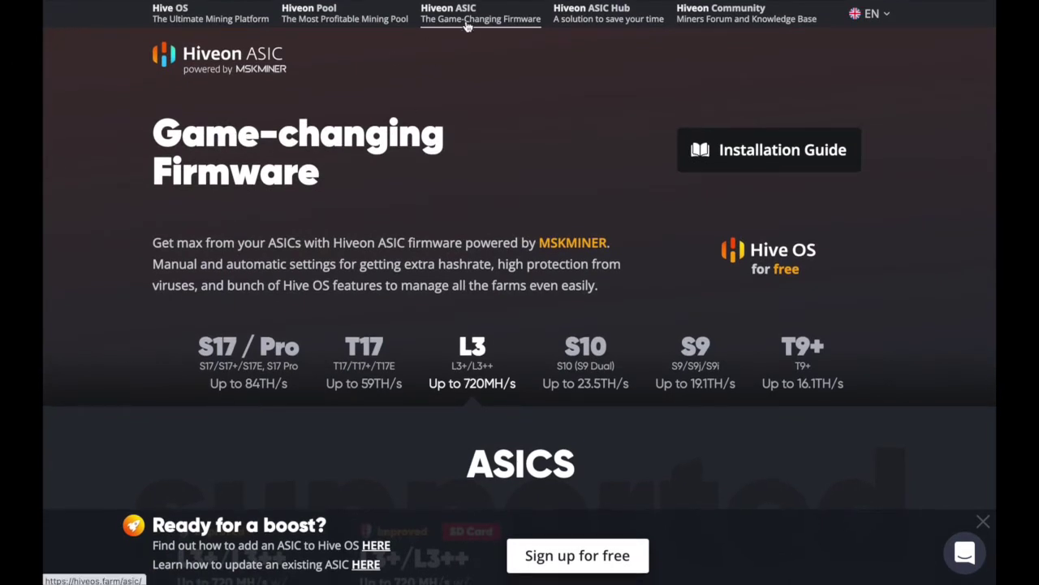
scroll(379, 179, "down", 2)
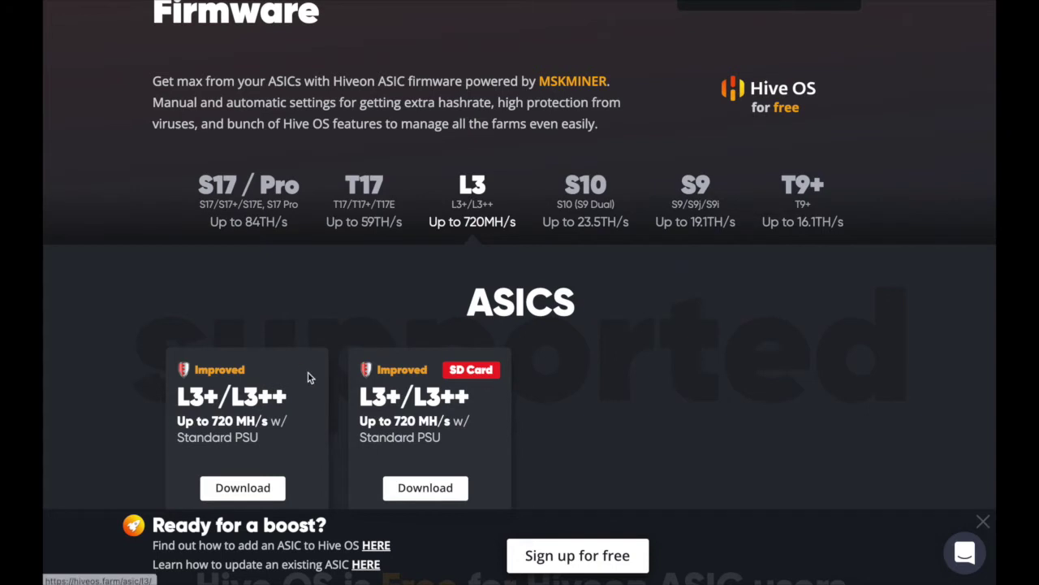
scroll(311, 376, "down", 2)
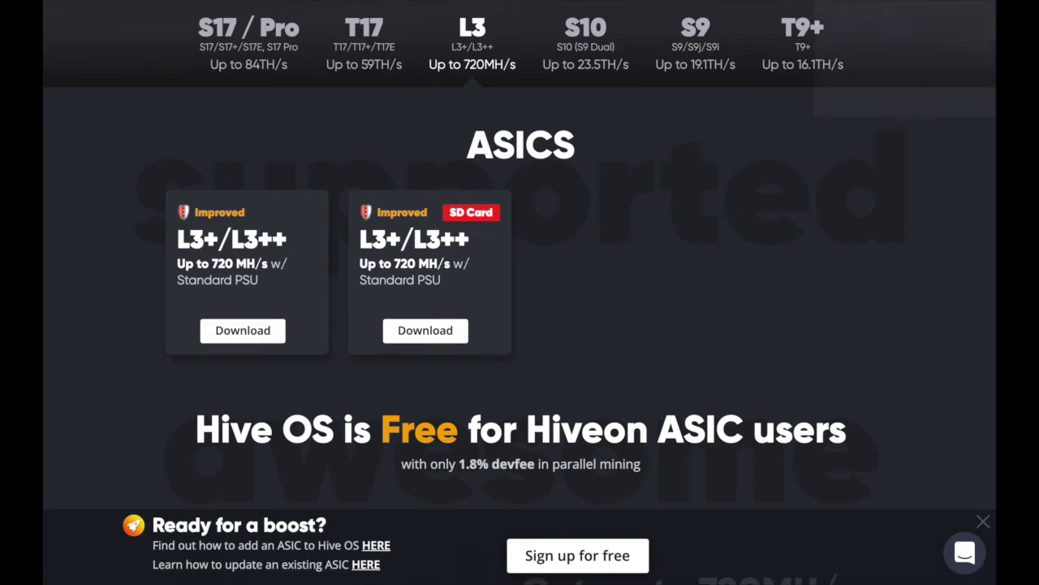
key("ctrl+Tab")
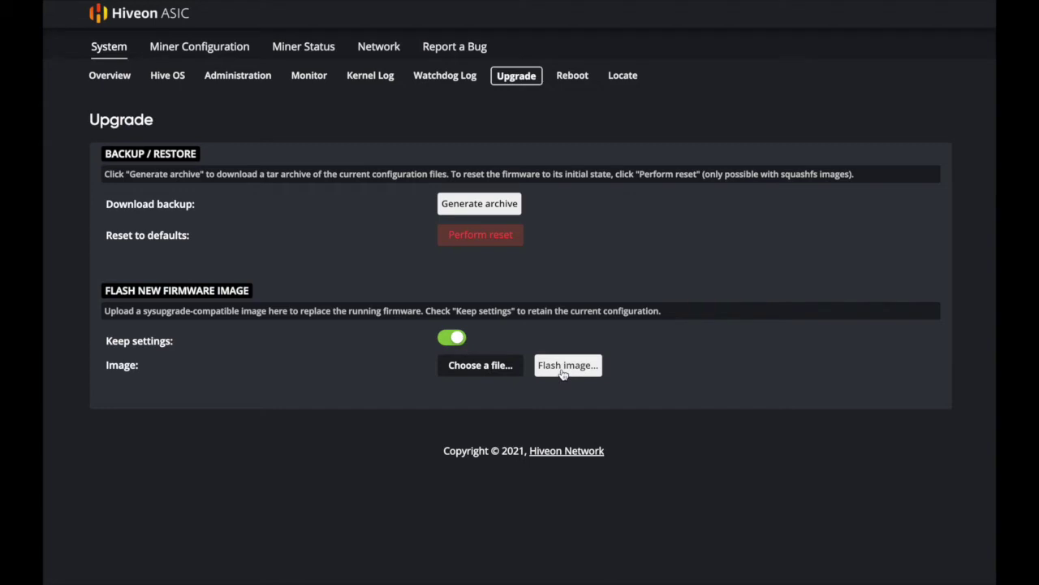
left_click(471, 371)
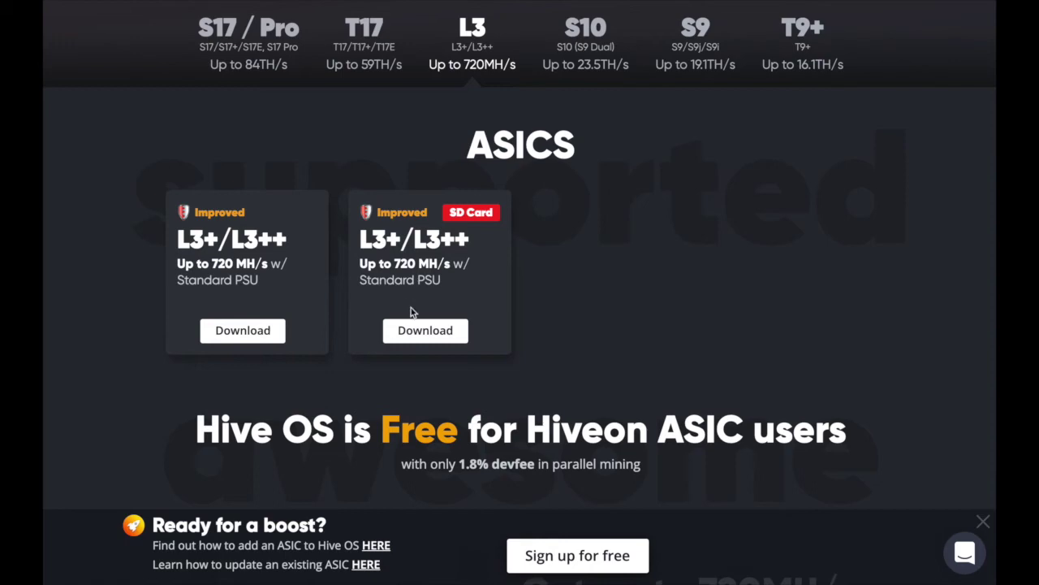
Look through the rest of the Hiveon ASIC firmware page, dismiss the sign-up banner and return to the page start.
scroll(411, 308, "down", 15)
scroll(411, 307, "down", 2)
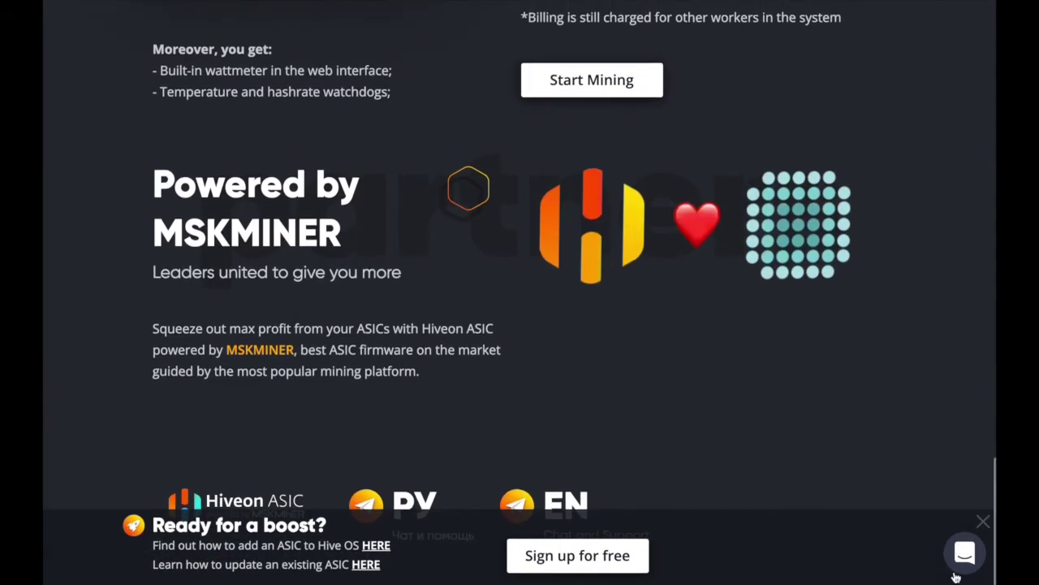
left_click(983, 522)
key("Home")
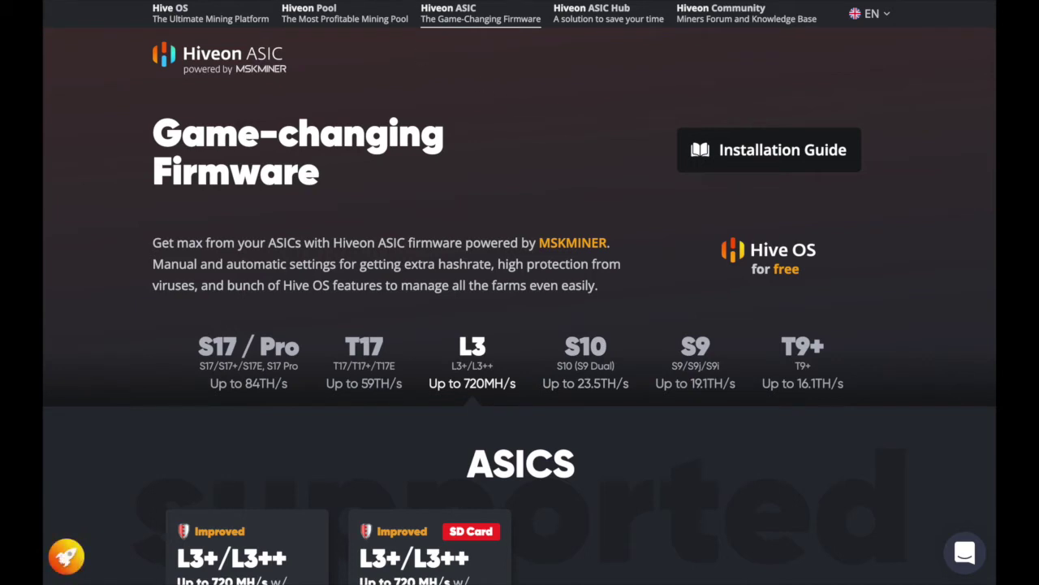
Search the web for "hiveon remsig" and open the Hive OS guide on installing the firmware on L3+/L3++.
key("ctrl+l")
type("hiveon remsig")
key("Return")
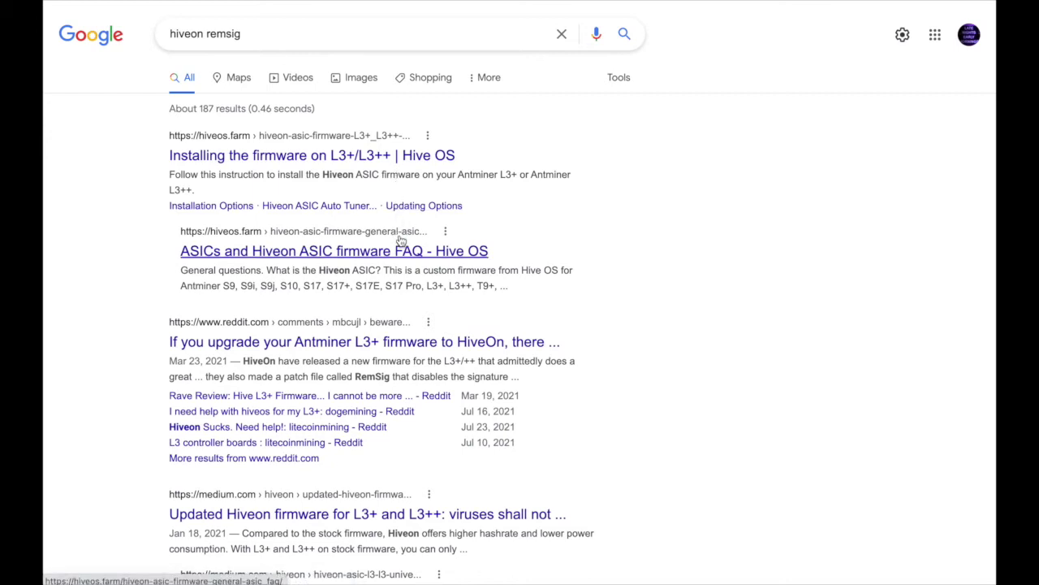
scroll(404, 281, "down", 2)
scroll(403, 281, "down", 3)
scroll(403, 281, "up", 5)
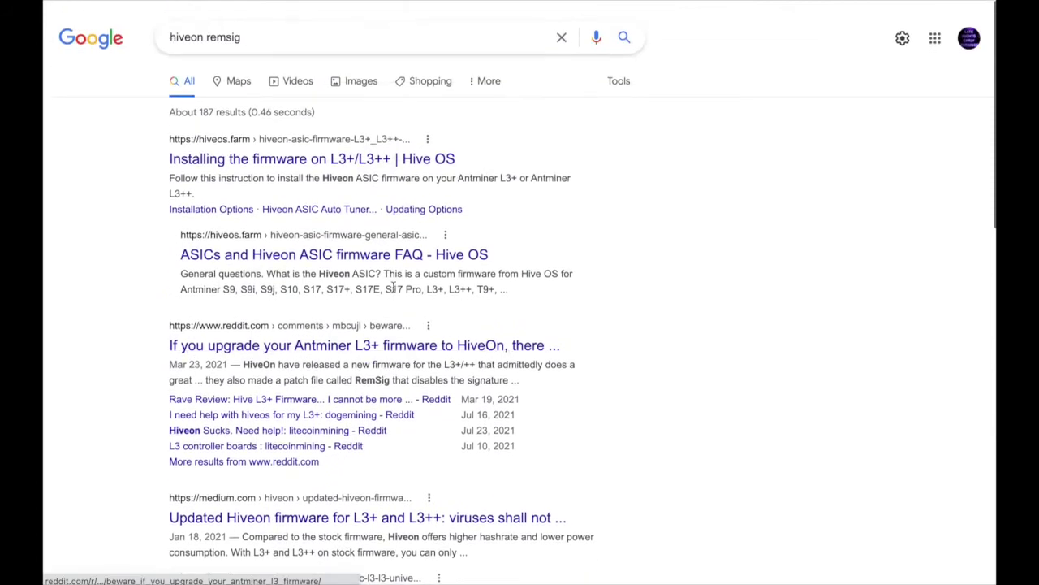
left_click(295, 164)
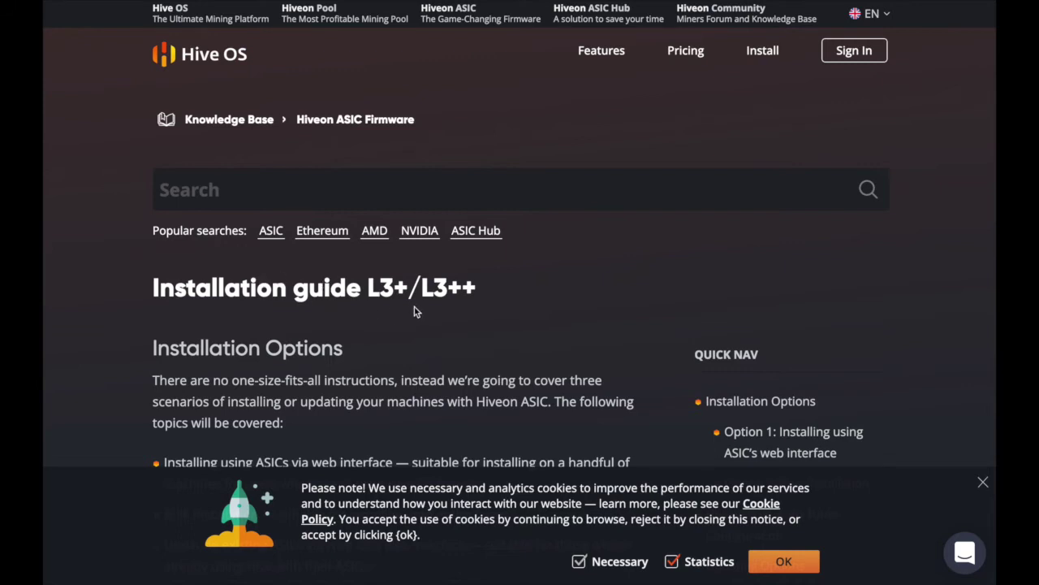
Read the guide's Option 1 instructions for installing the firmware using the ASIC's web interface.
scroll(414, 311, "down", 4)
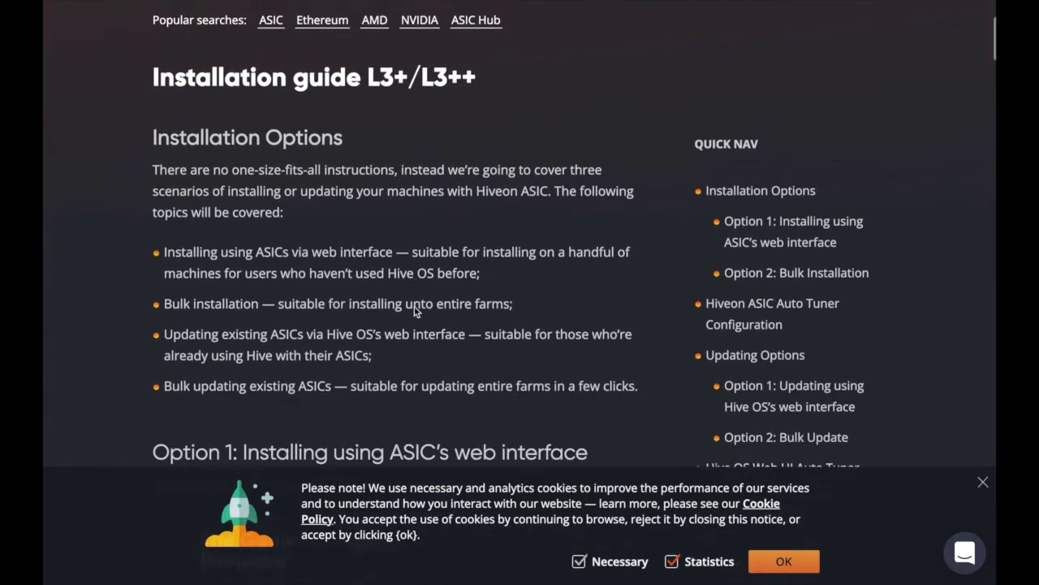
scroll(414, 311, "down", 4)
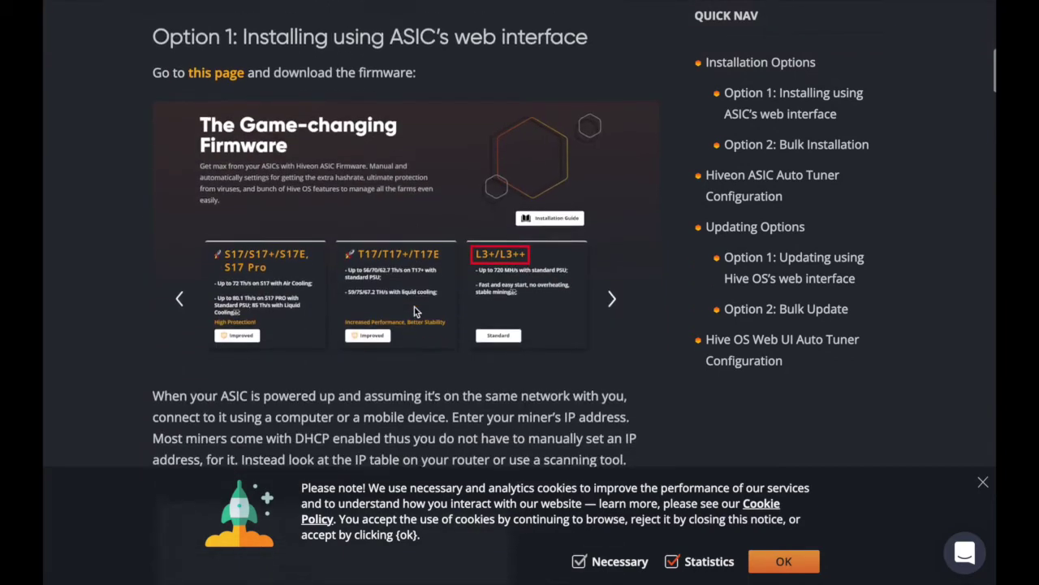
scroll(414, 311, "down", 5)
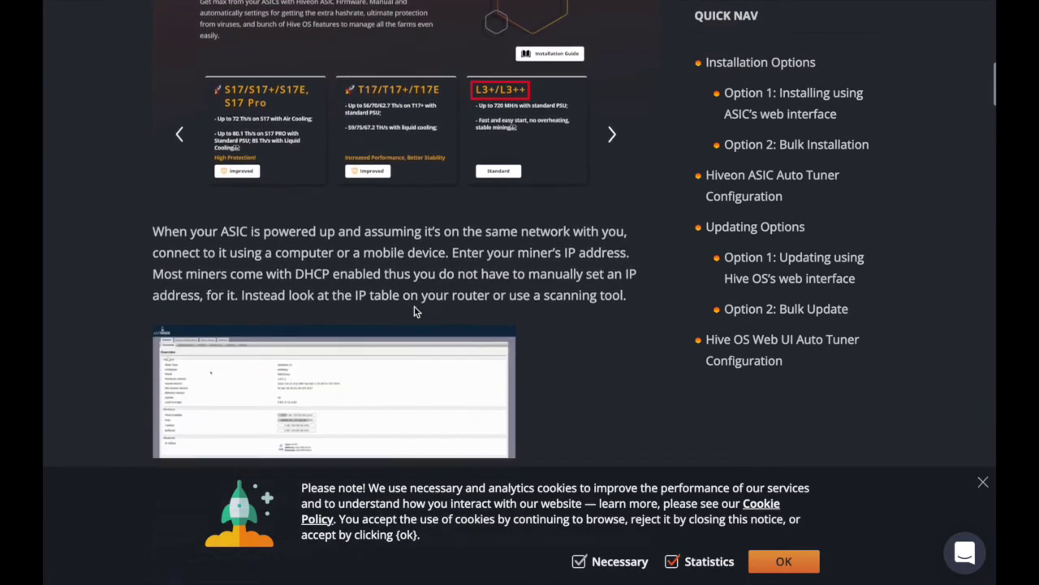
scroll(414, 309, "down", 3)
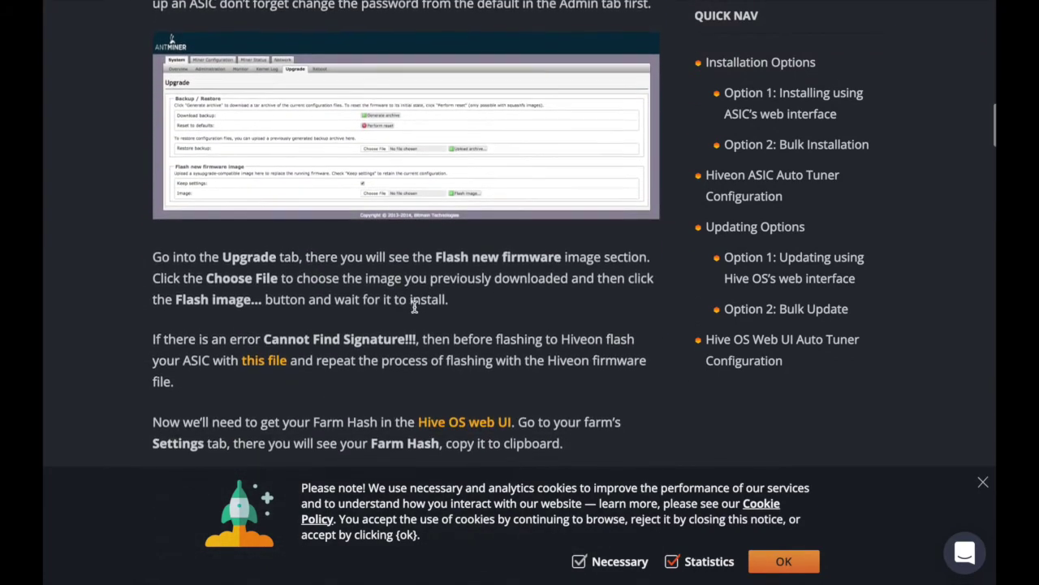
scroll(414, 306, "down", 1)
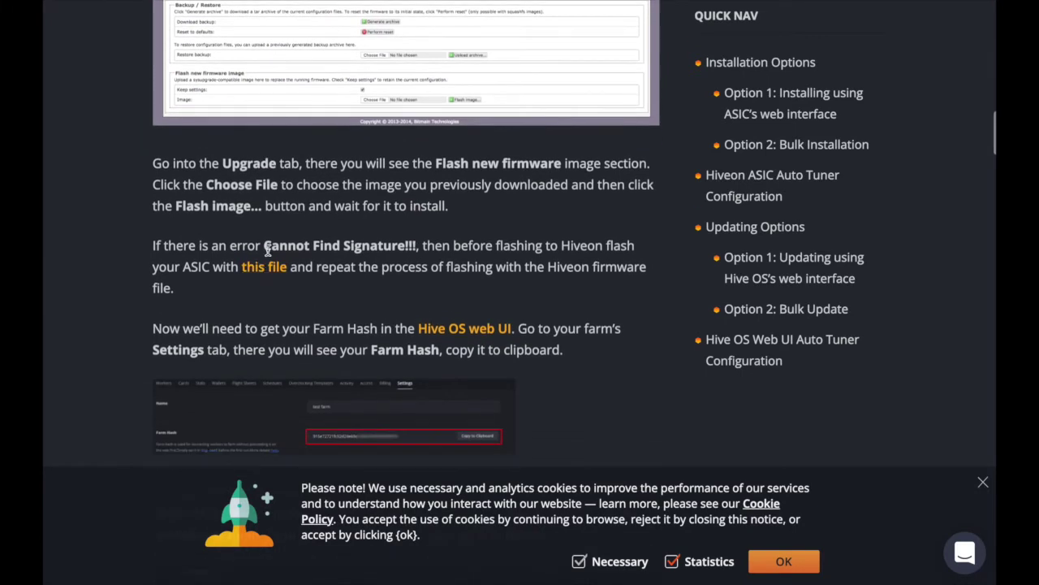
Examine the guide's "Cannot Find Signature!!!" note and the linked file to flash before the Hiveon firmware.
mouse_move(265, 244)
left_mouse_down()
mouse_move(389, 246)
mouse_move(424, 235)
mouse_move(417, 245)
left_mouse_up()
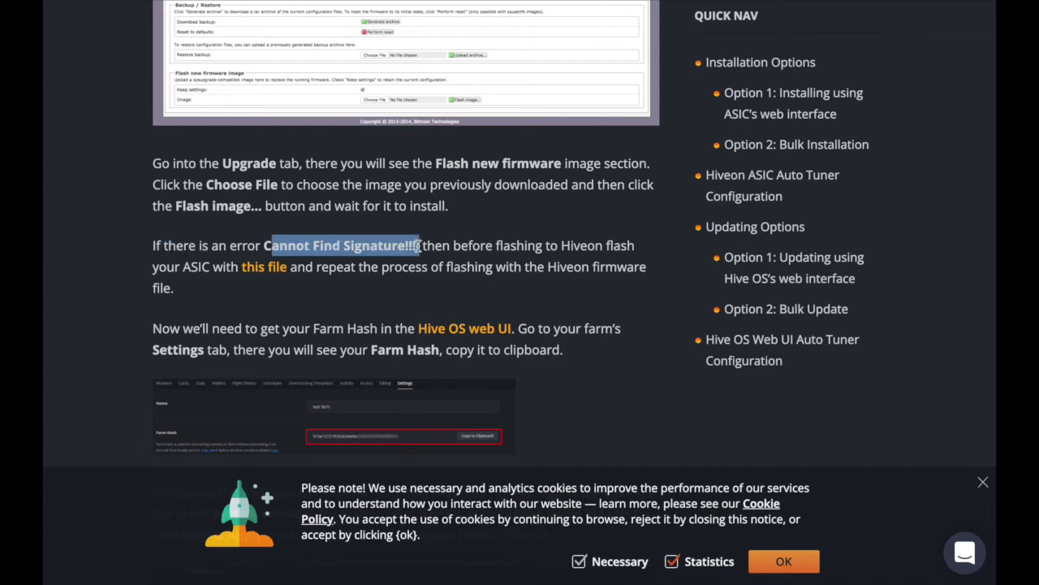
left_click(225, 272)
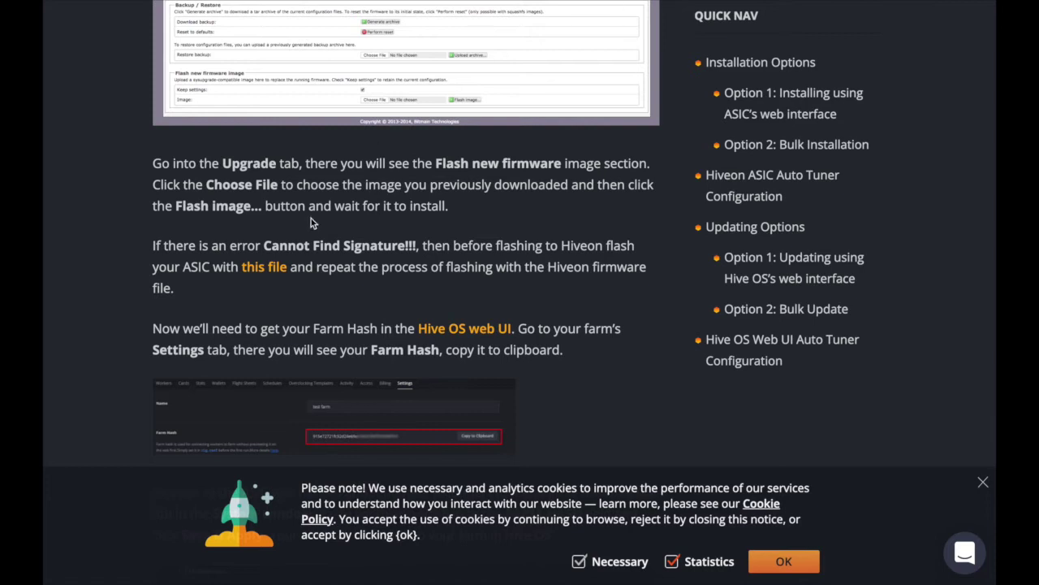
scroll(311, 218, "up", 2)
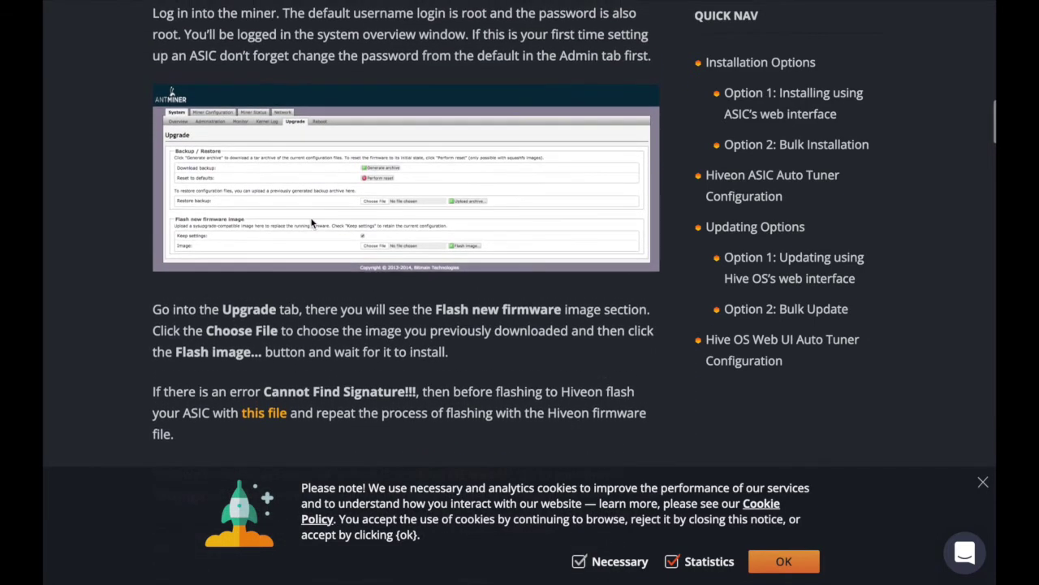
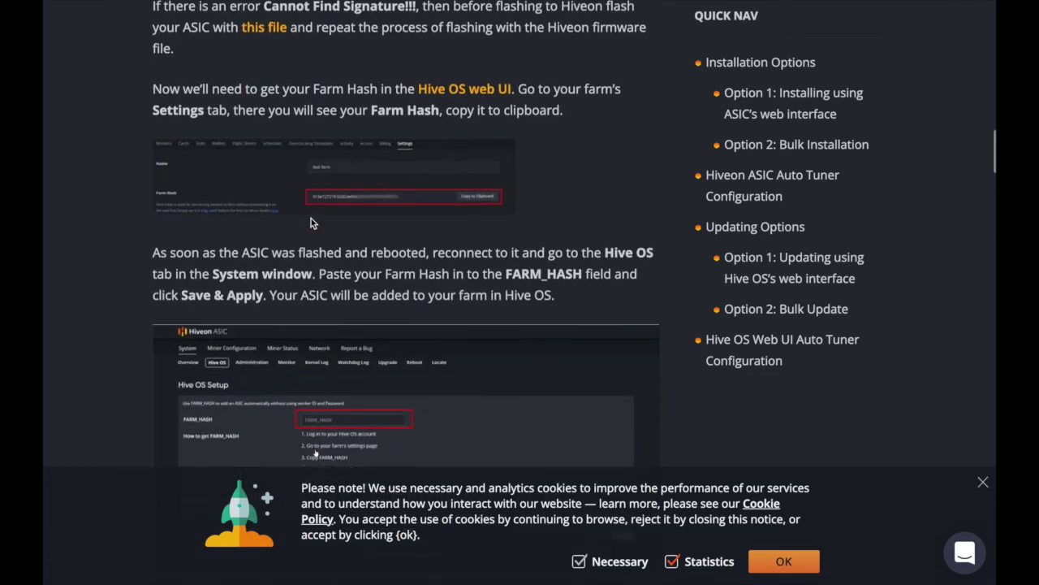
scroll(311, 221, "up", 12)
scroll(311, 222, "down", 10)
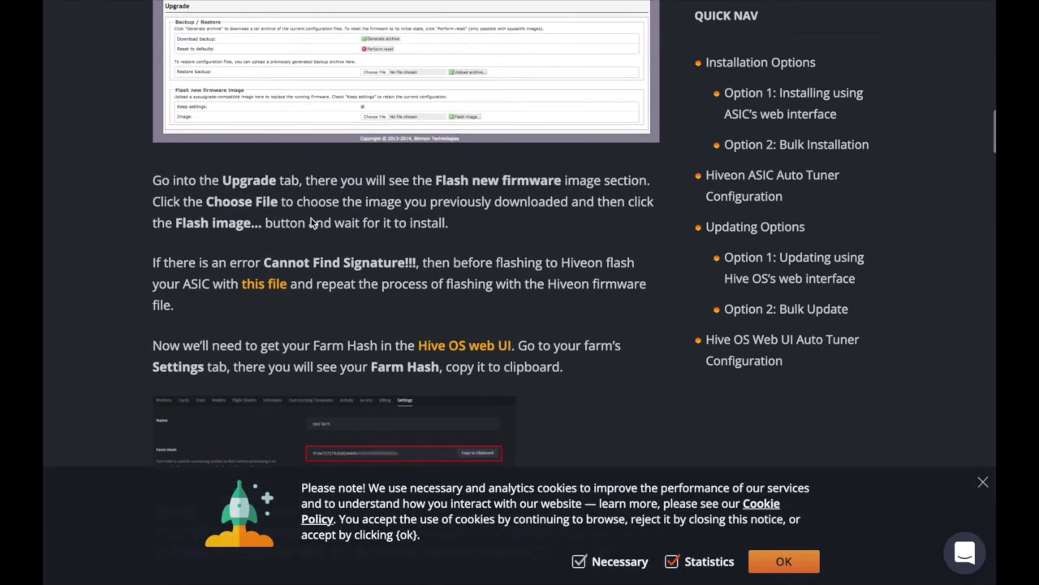
left_click_drag(263, 261, 418, 262)
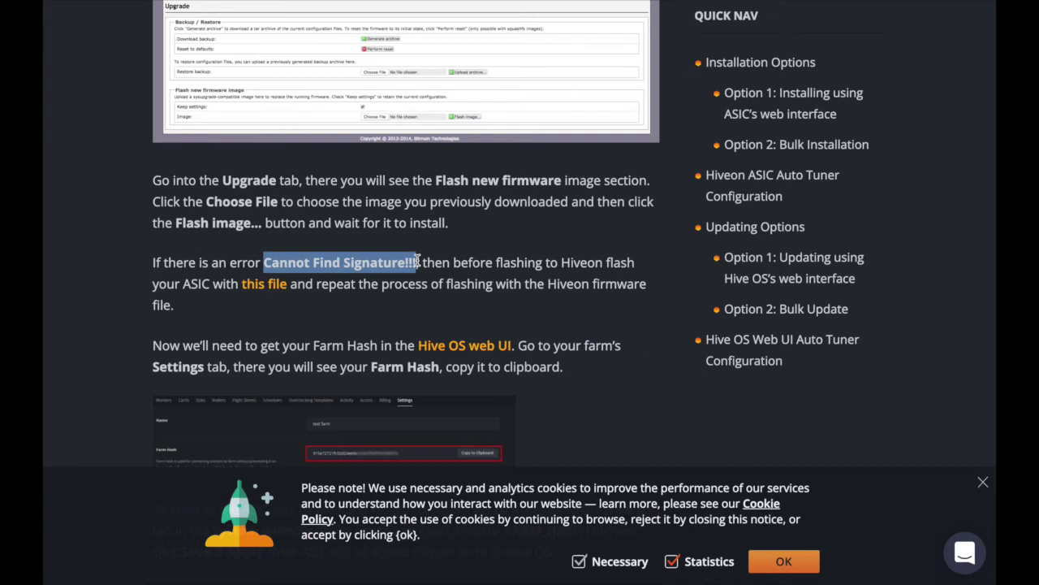
left_click(255, 286)
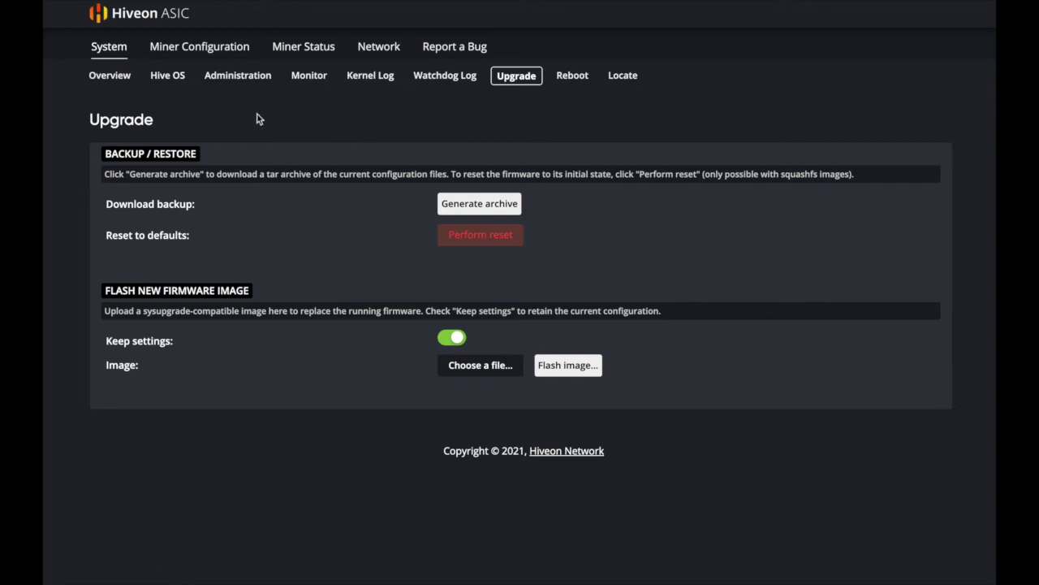
Open the miner's system overview and examine its system, memory and network details.
left_click(112, 77)
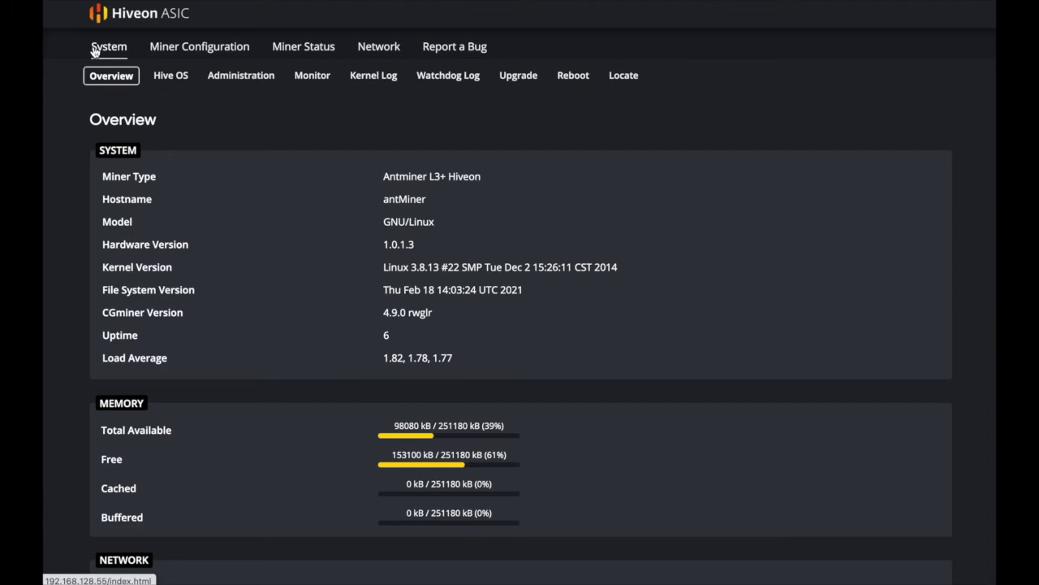
scroll(152, 158, "down", 3)
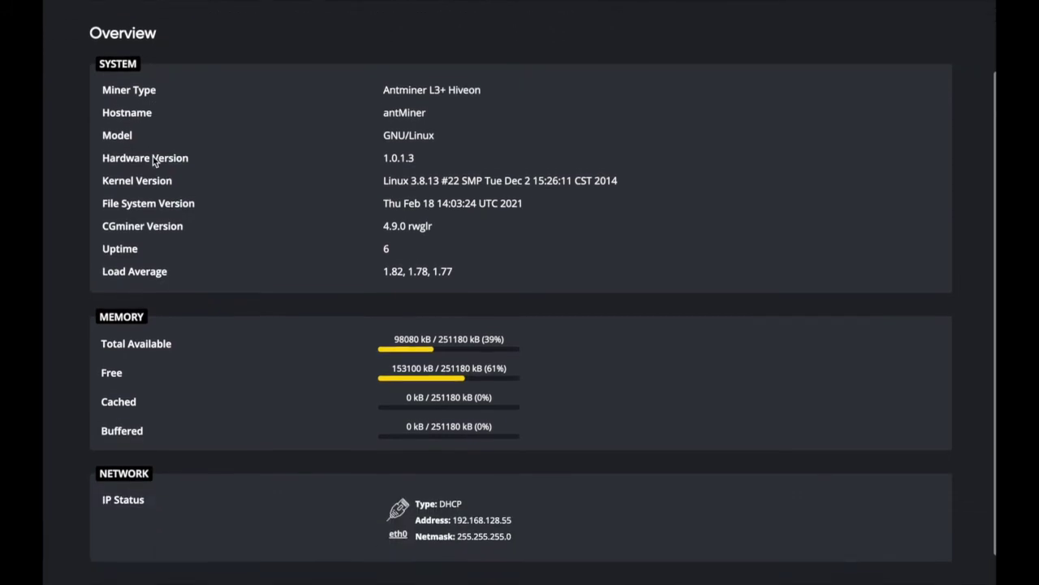
scroll(152, 159, "up", 3)
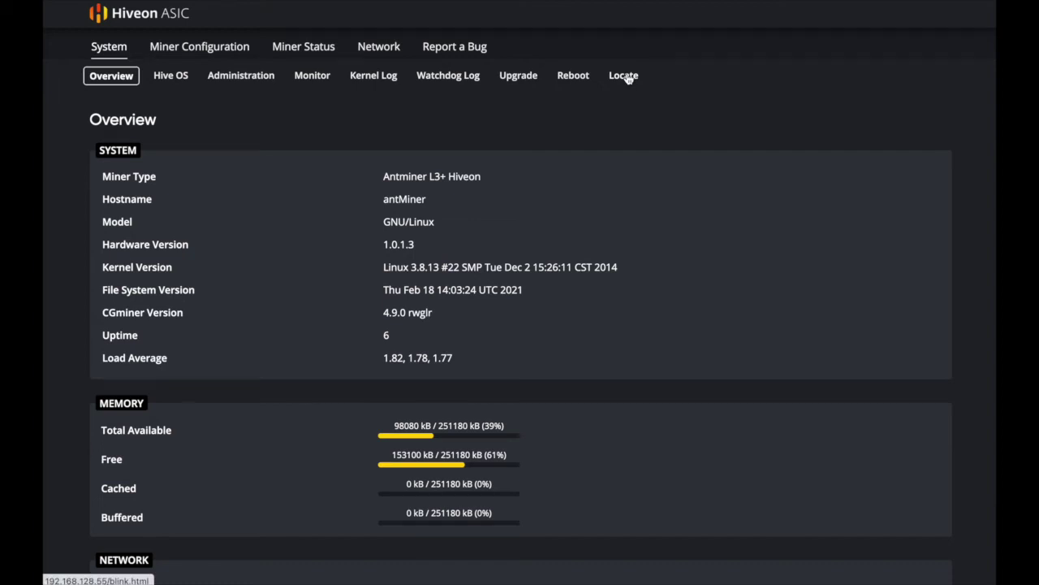
Open the miner configuration and inspect the general pool settings and the advanced global and per-chain settings.
left_click(208, 47)
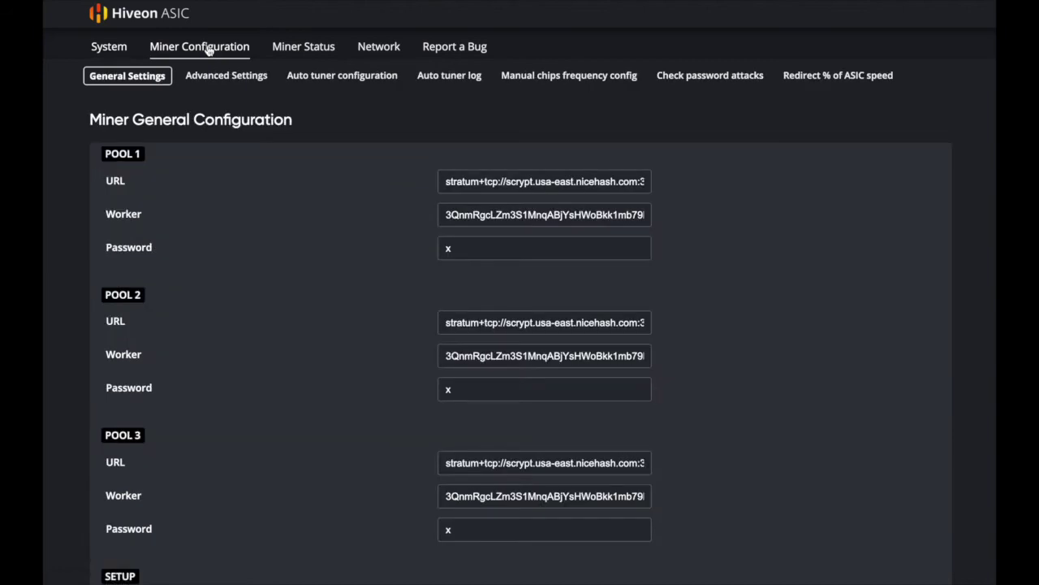
left_click(213, 77)
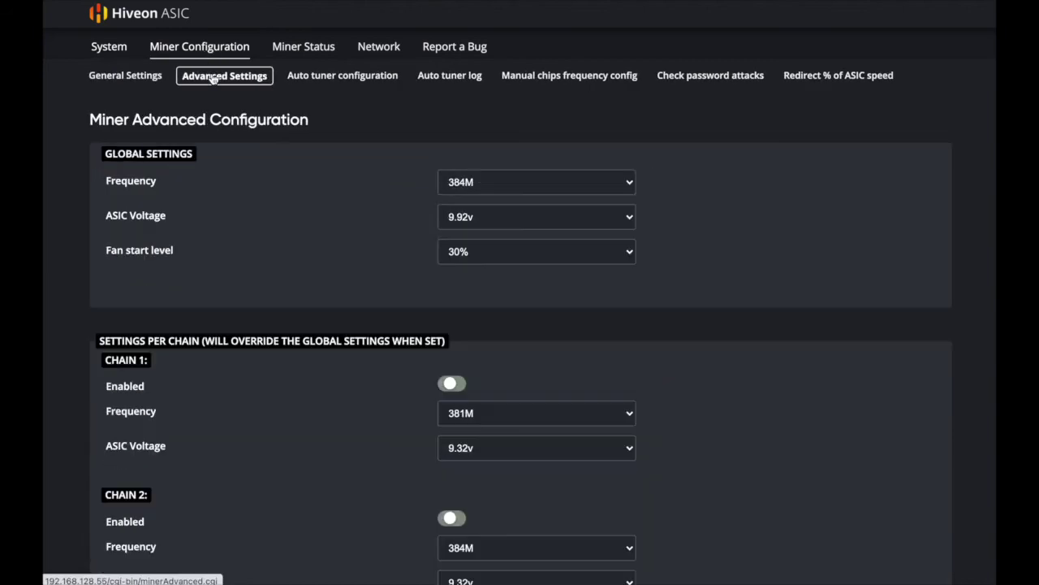
scroll(292, 218, "down", 1)
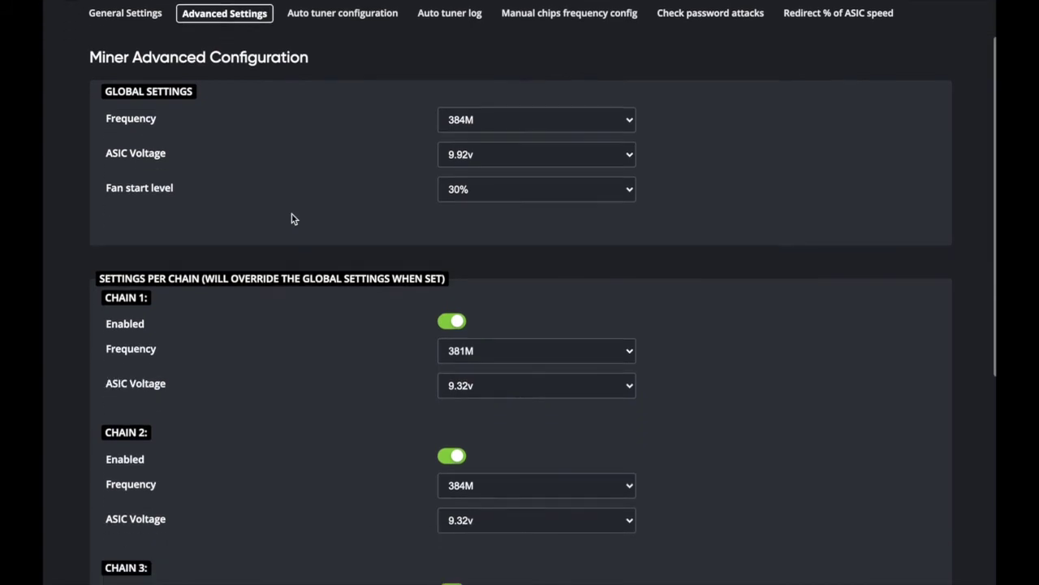
scroll(292, 218, "up", 1)
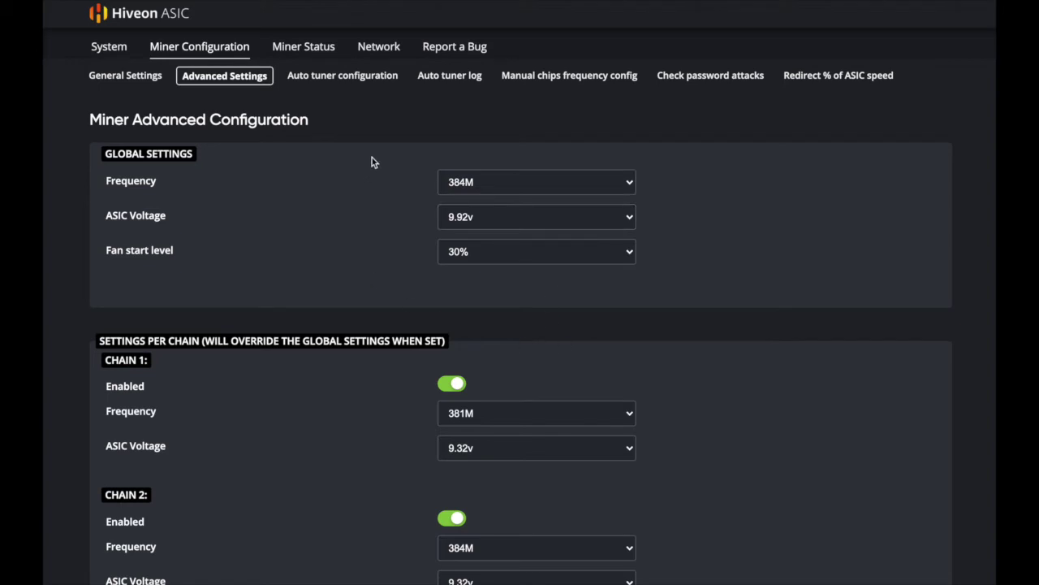
Open the auto tuner configuration and view the available overclock profiles without changing the selected one.
left_click(347, 82)
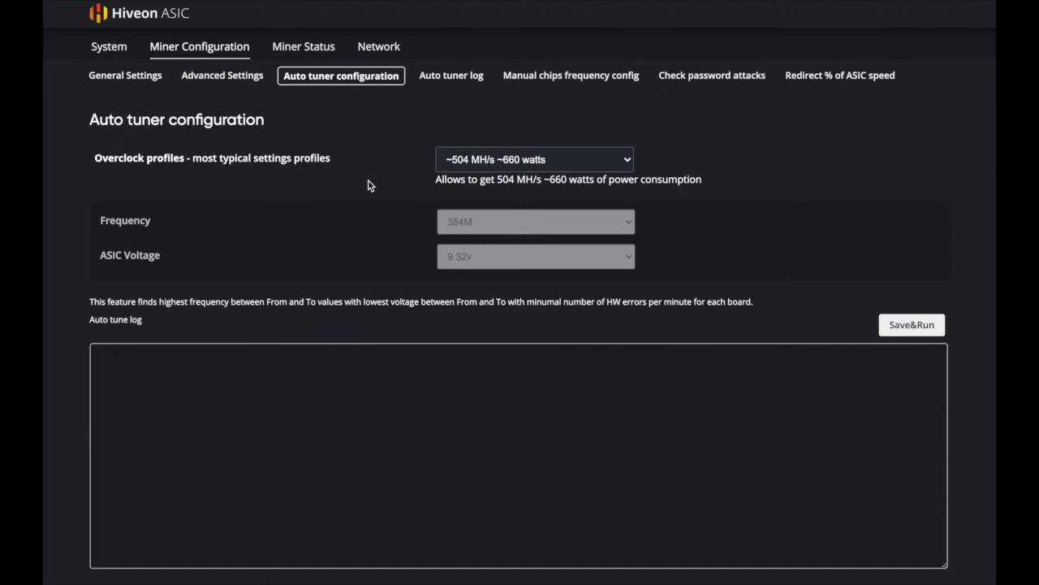
left_click(464, 165)
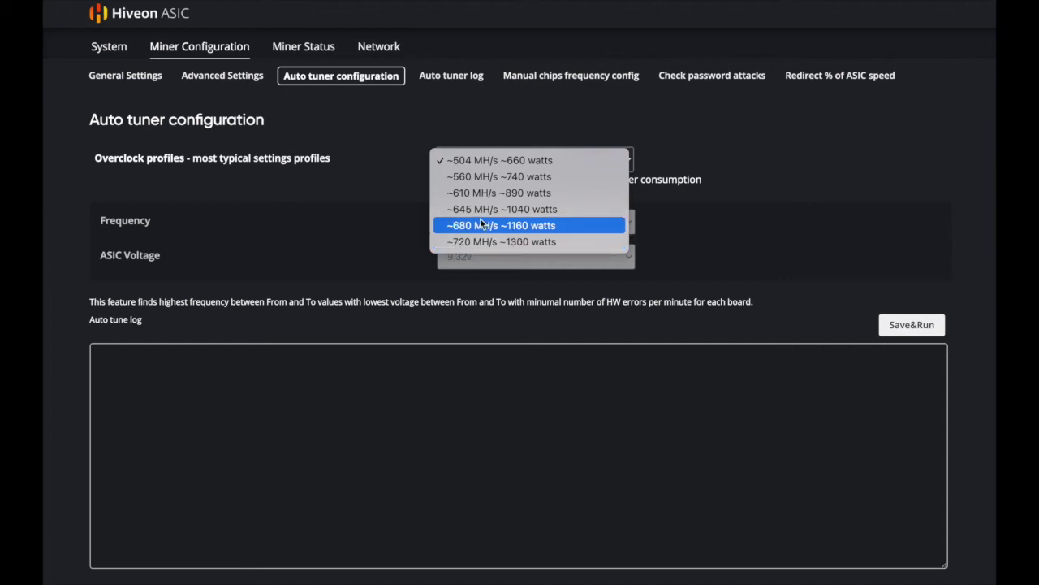
left_click(716, 129)
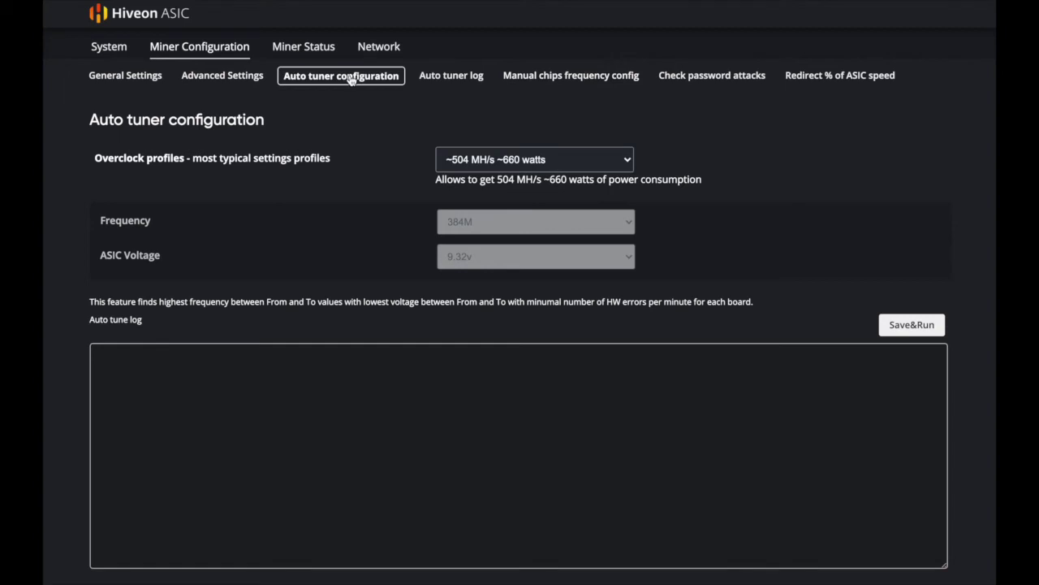
Open the manual chip frequency configuration and examine the per-chip values of each chain.
left_click(567, 78)
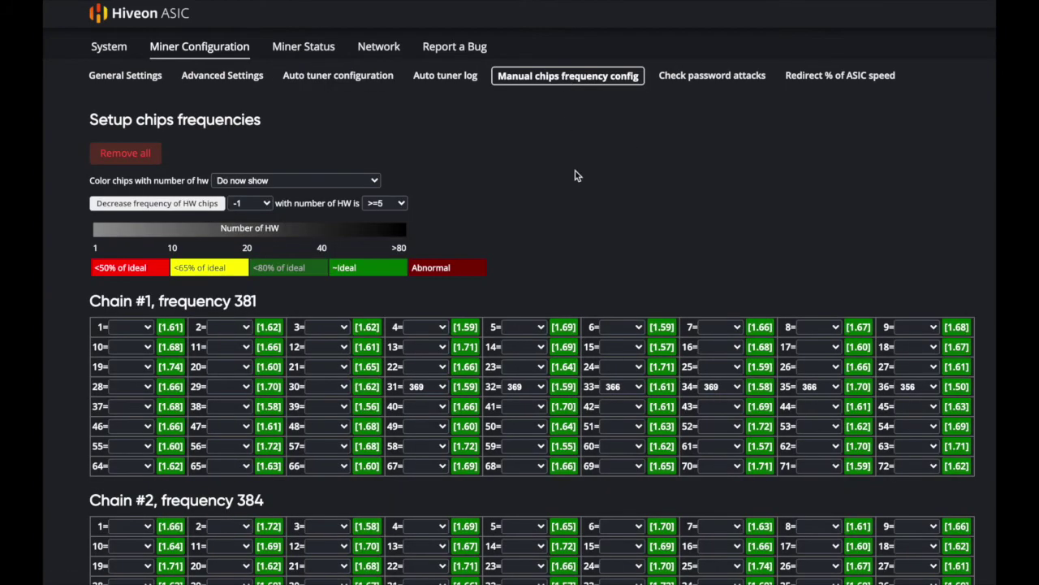
scroll(502, 357, "down", 1)
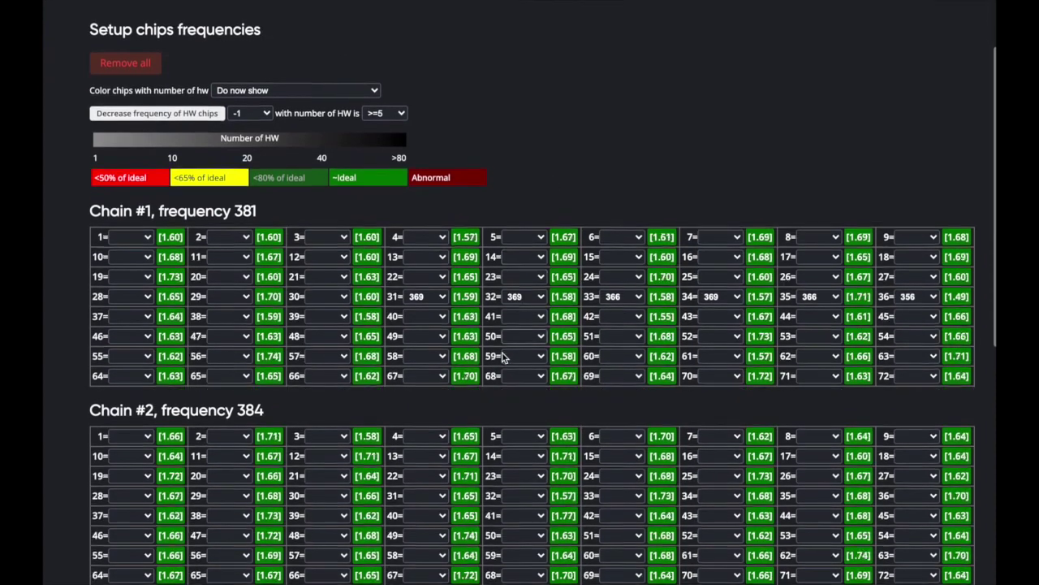
scroll(502, 357, "down", 6)
scroll(502, 357, "up", 6)
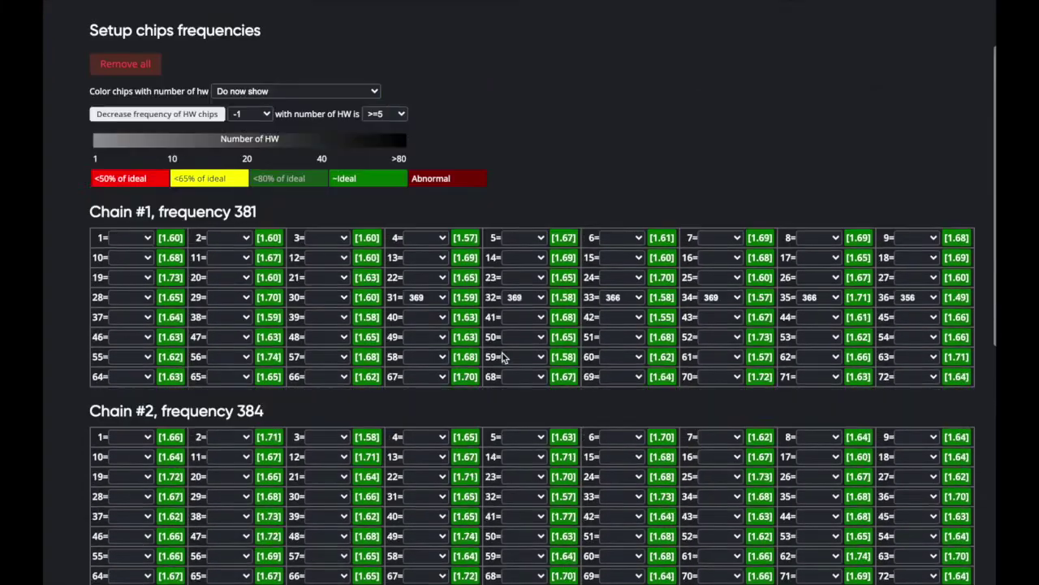
Leave the manual chip frequency configuration and view the auto tuner configuration and the auto tuner log.
scroll(502, 357, "up", 1)
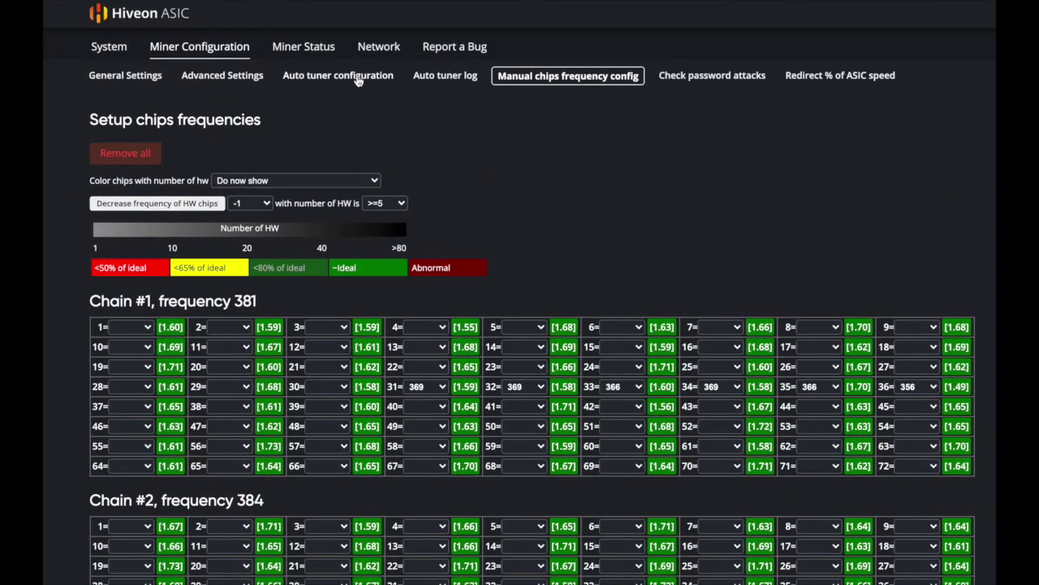
left_click(357, 78)
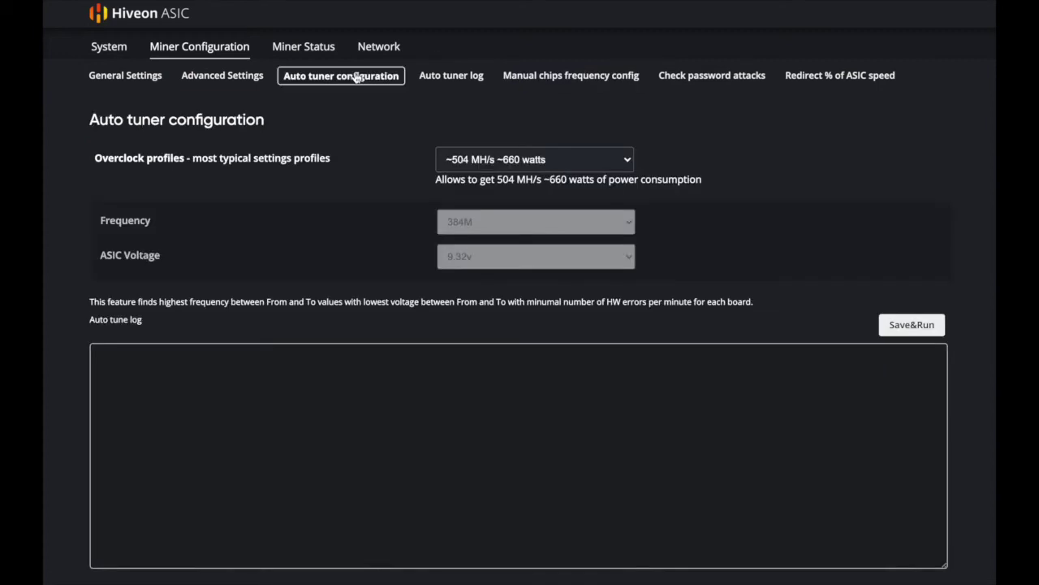
left_click(454, 75)
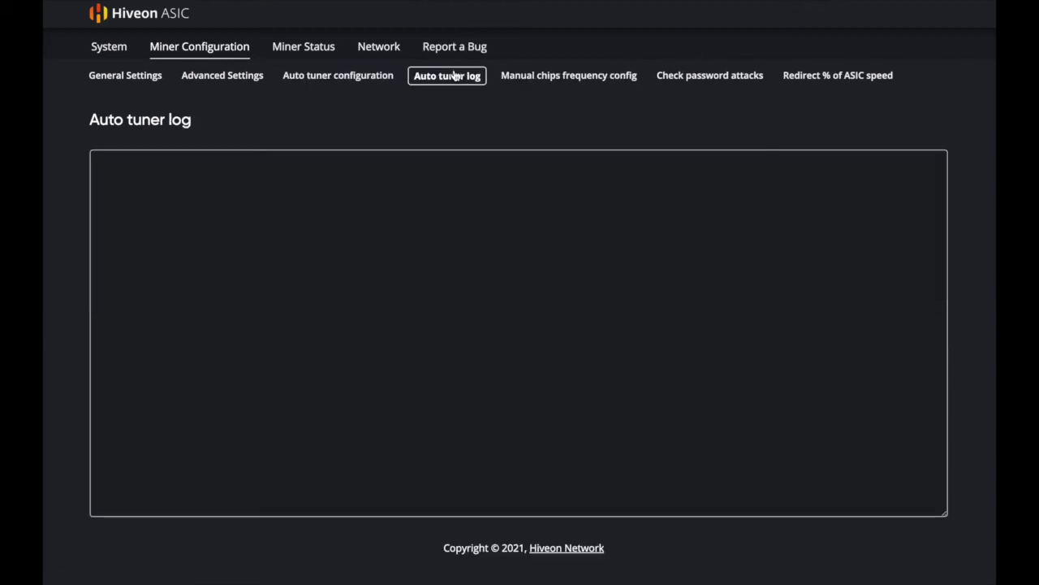
left_click(354, 77)
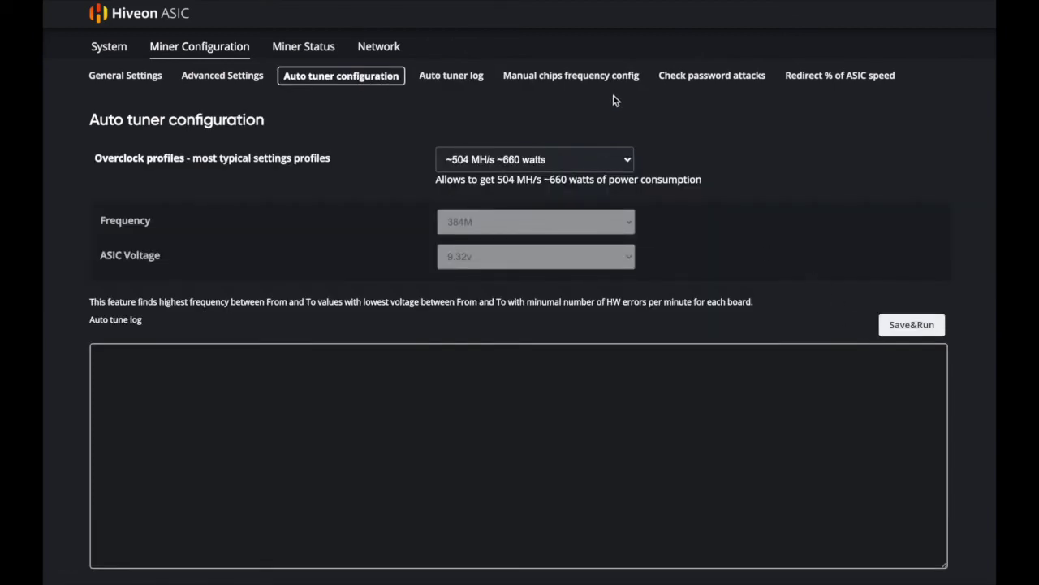
Inspect the password attack information and the settings for redirecting a percentage of ASIC speed to an additional pool.
left_click(689, 77)
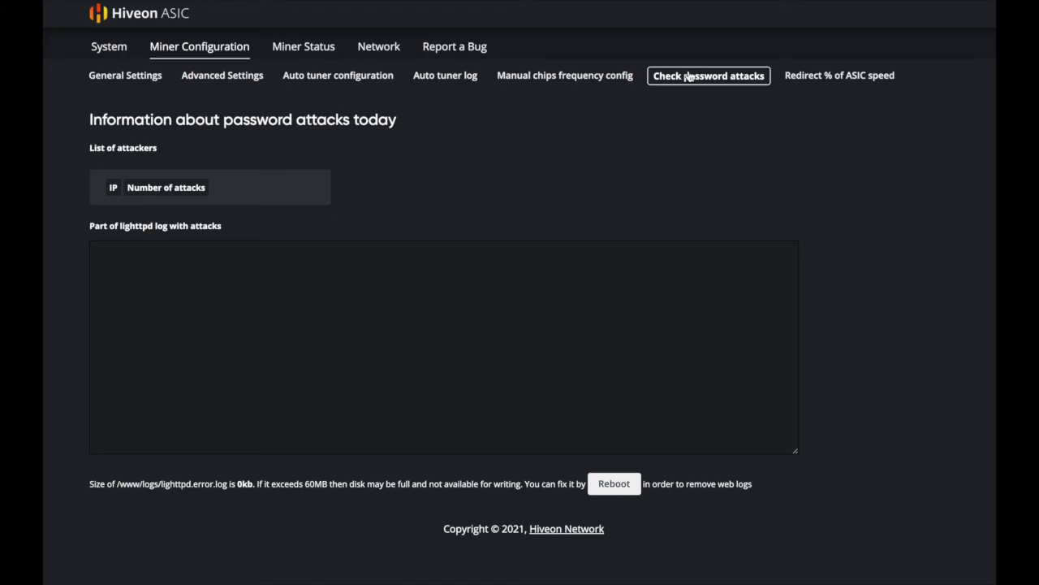
left_click(815, 81)
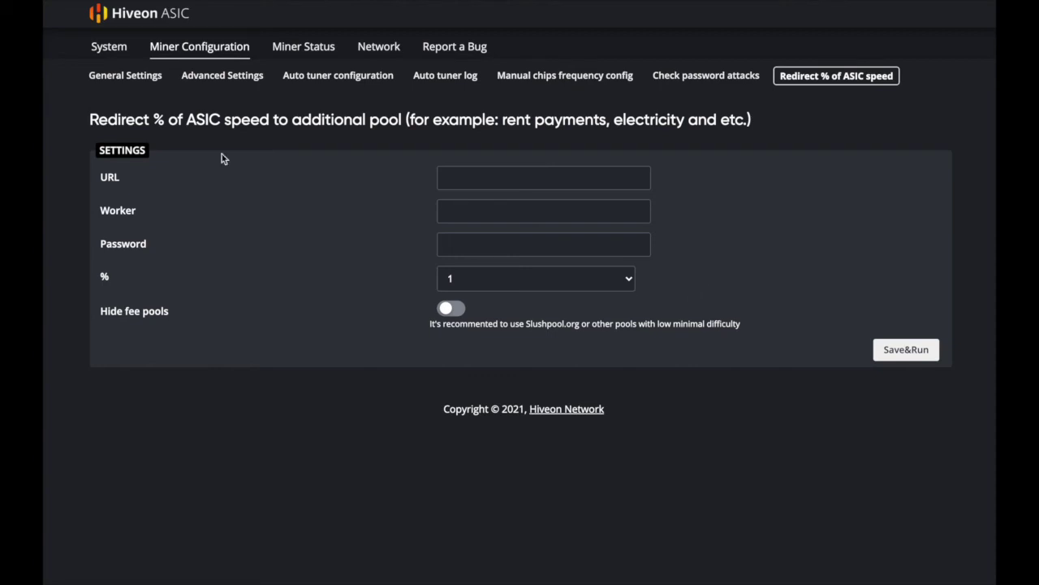
Examine the miner status with its pool and chain tables, and the network settings and diagnostics utilities.
left_click(297, 50)
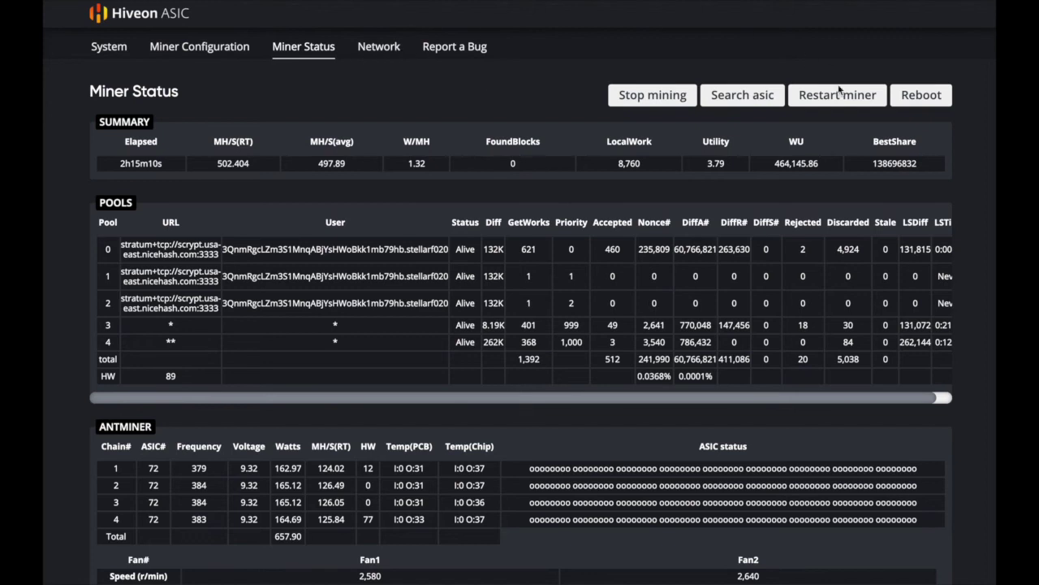
left_click(395, 47)
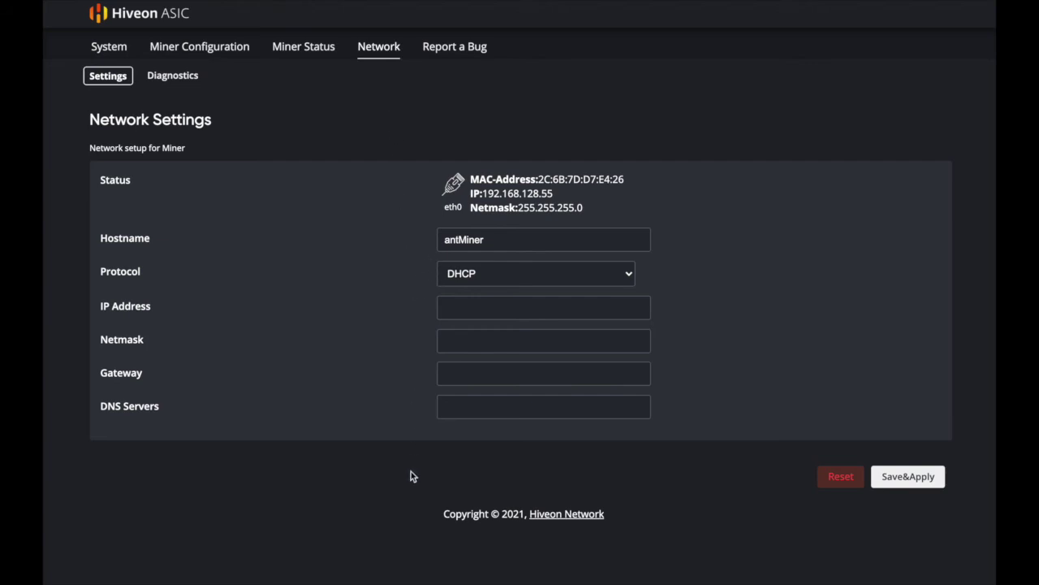
left_click(180, 74)
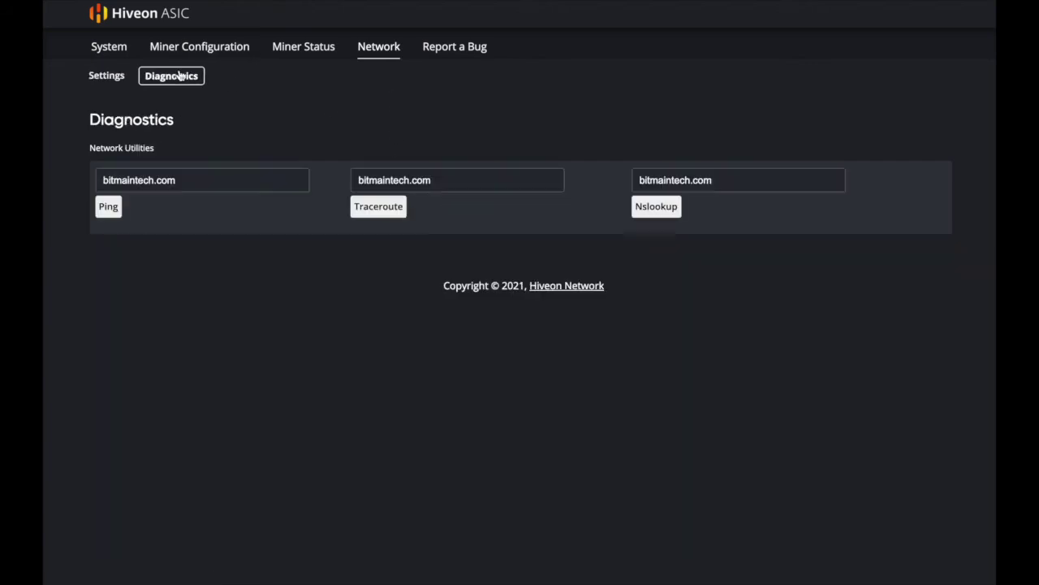
left_click(114, 74)
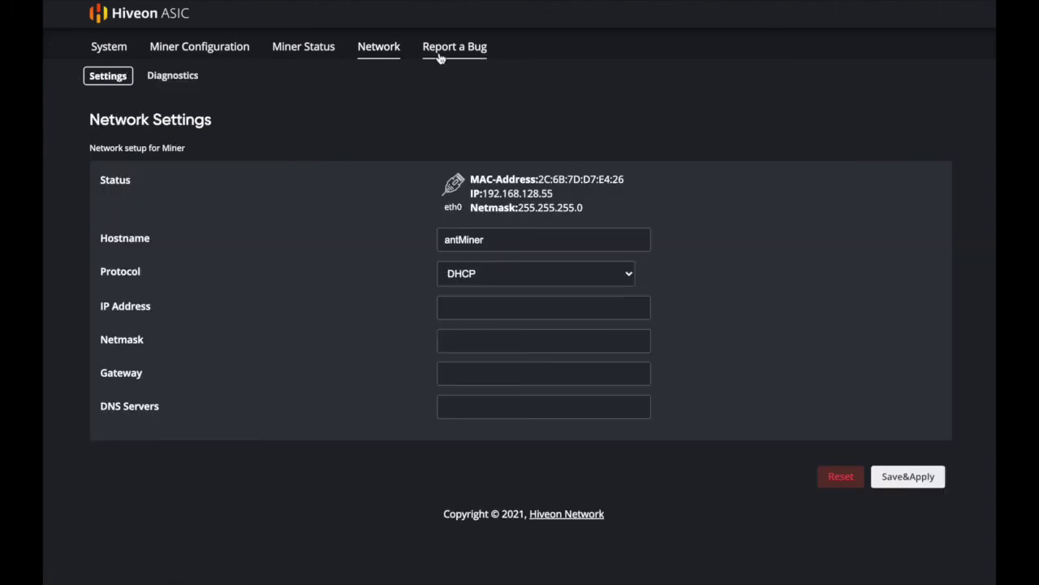
Revisit the general pool configuration and the auto tuner configuration with its overclock profile.
left_click(195, 46)
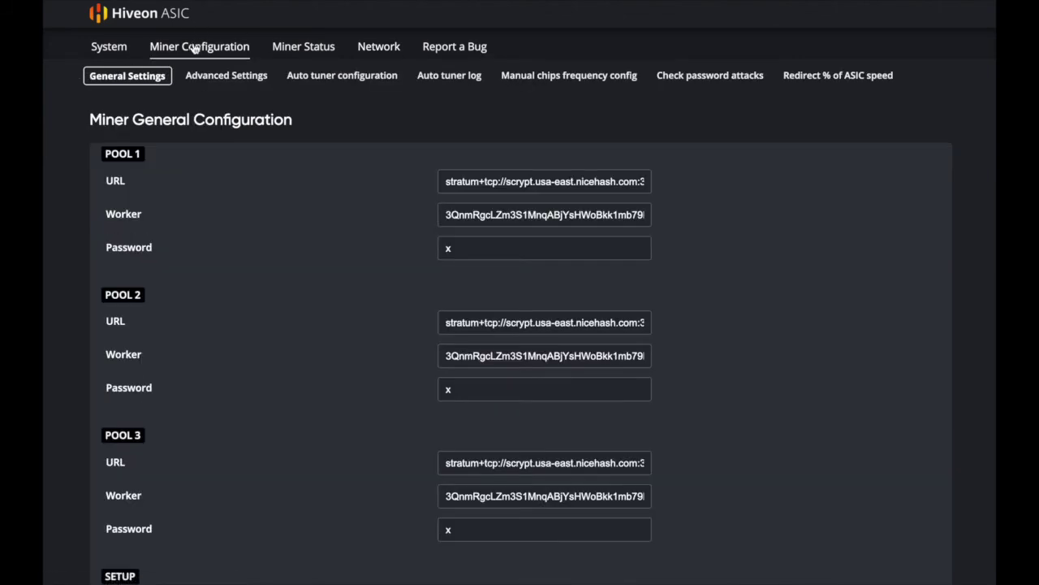
left_click(125, 52)
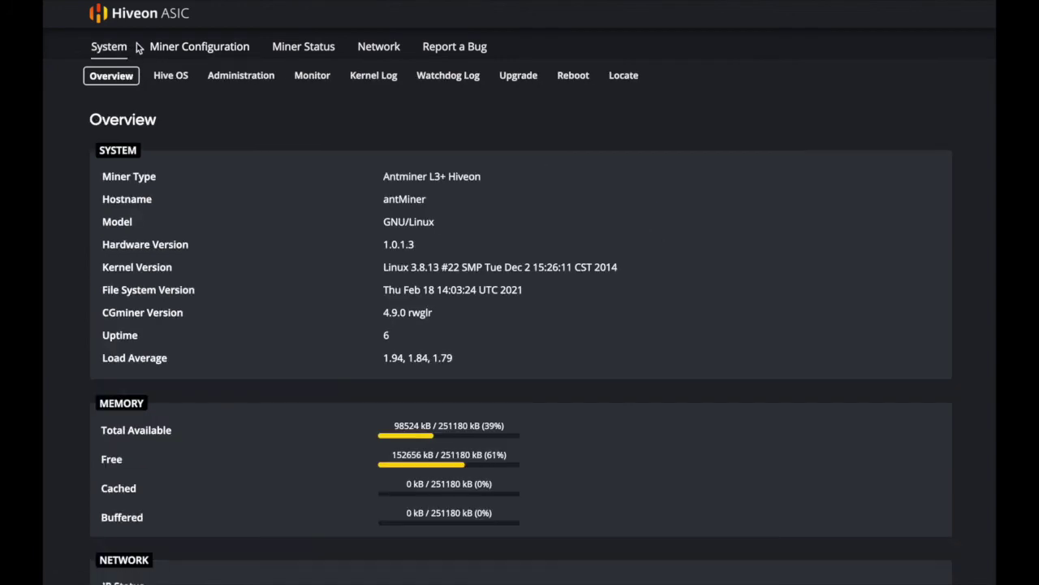
left_click(180, 49)
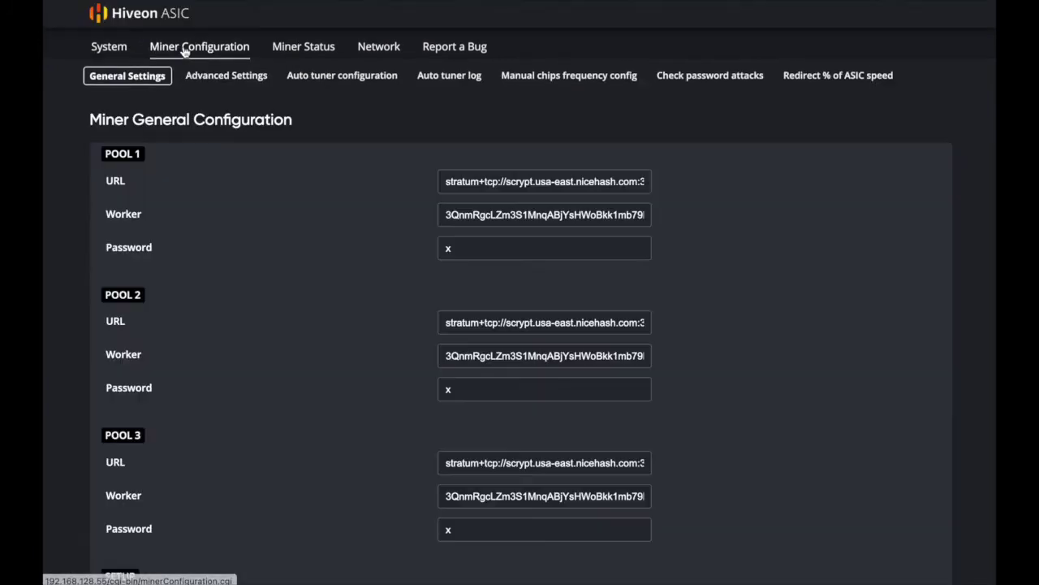
left_click(337, 84)
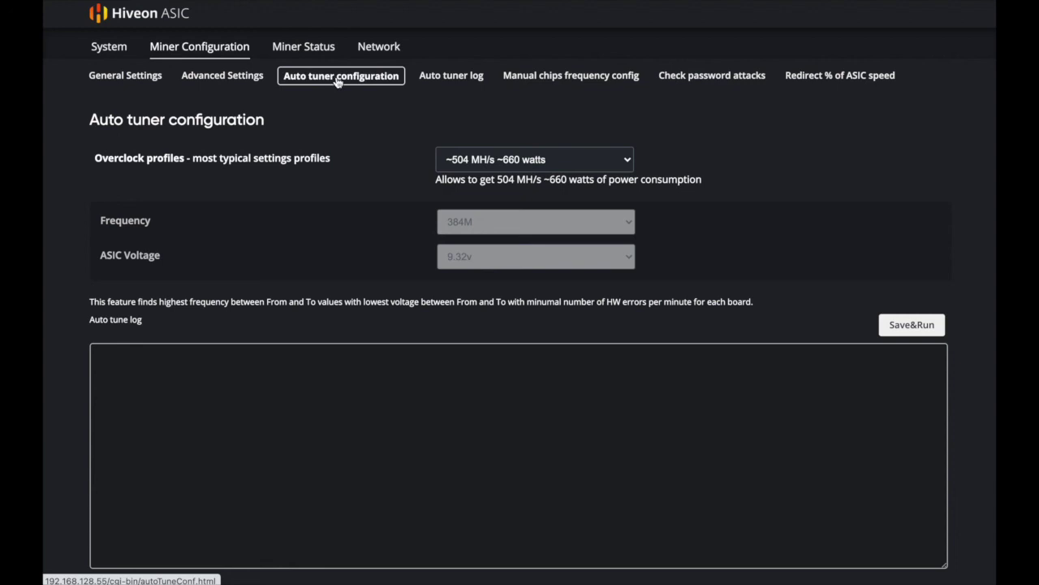
Open the Hive OS setup and examine the FARM_HASH field and its instructions without entering a value.
left_click(107, 45)
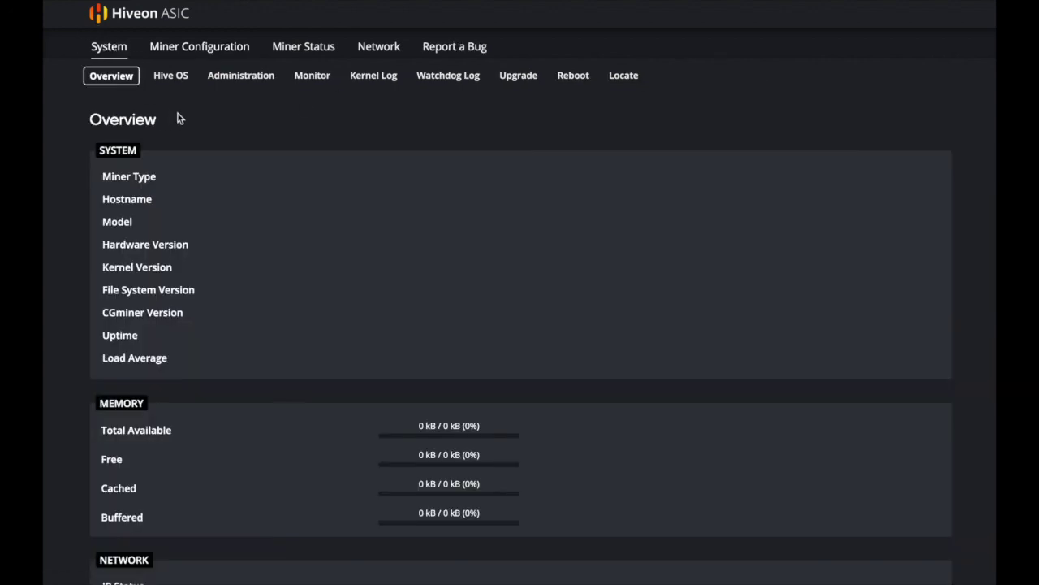
left_click(186, 80)
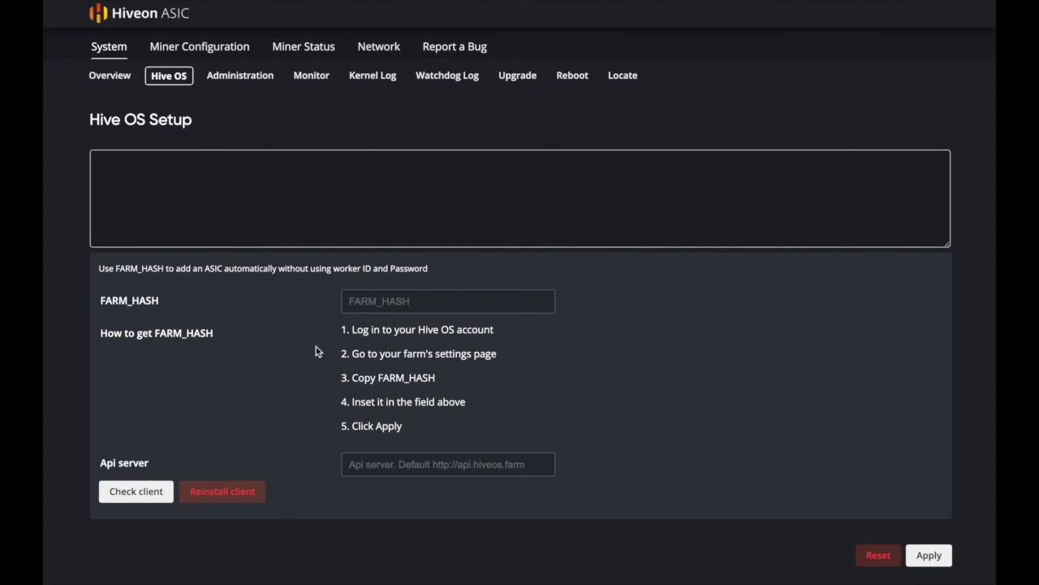
left_click(389, 306)
left_click(262, 387)
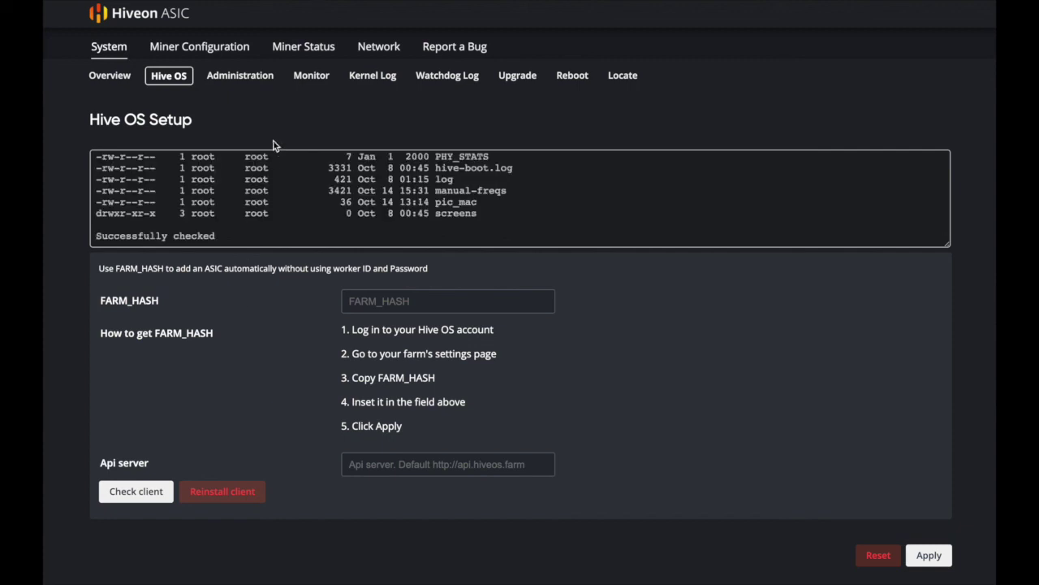
View the system's administrator password form, process monitor, kernel log and watchdog log.
left_click(268, 77)
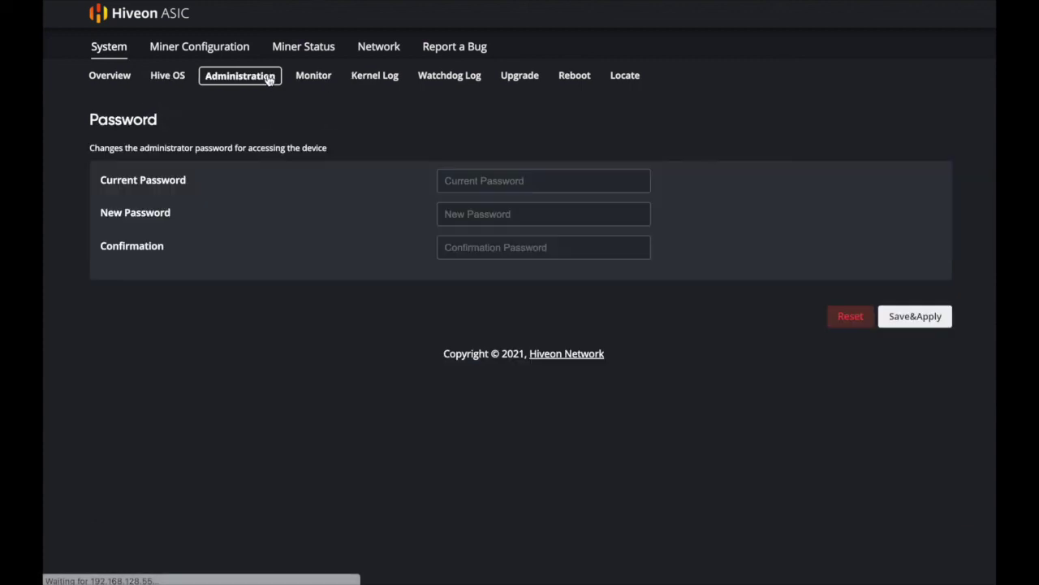
left_click(330, 80)
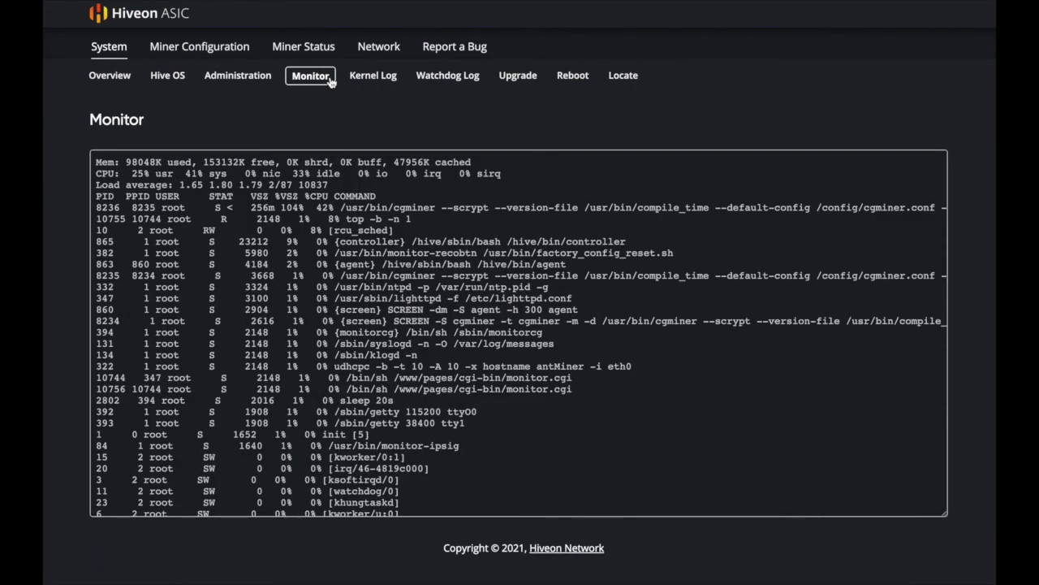
left_click(387, 78)
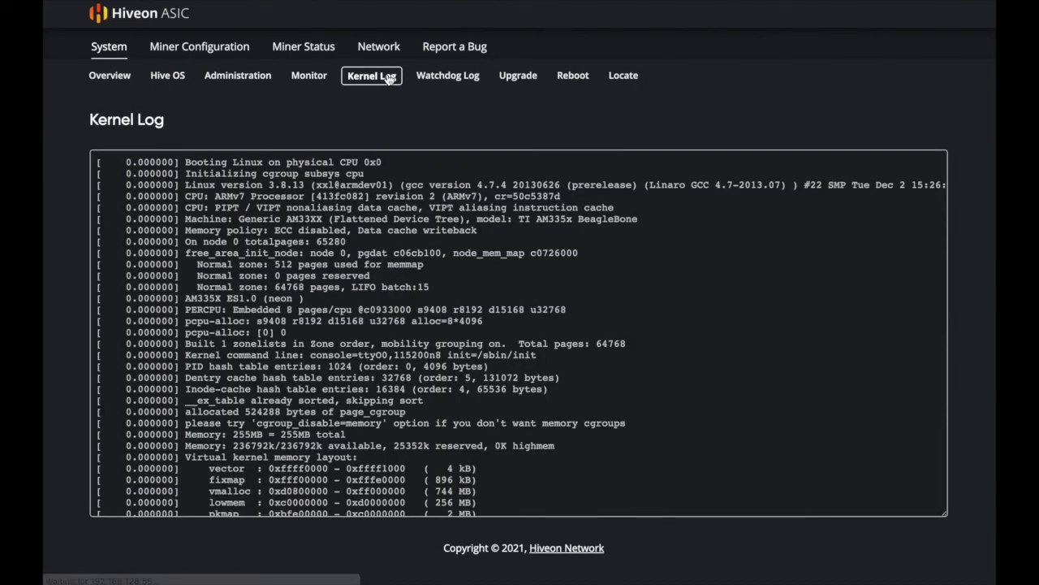
left_click(450, 78)
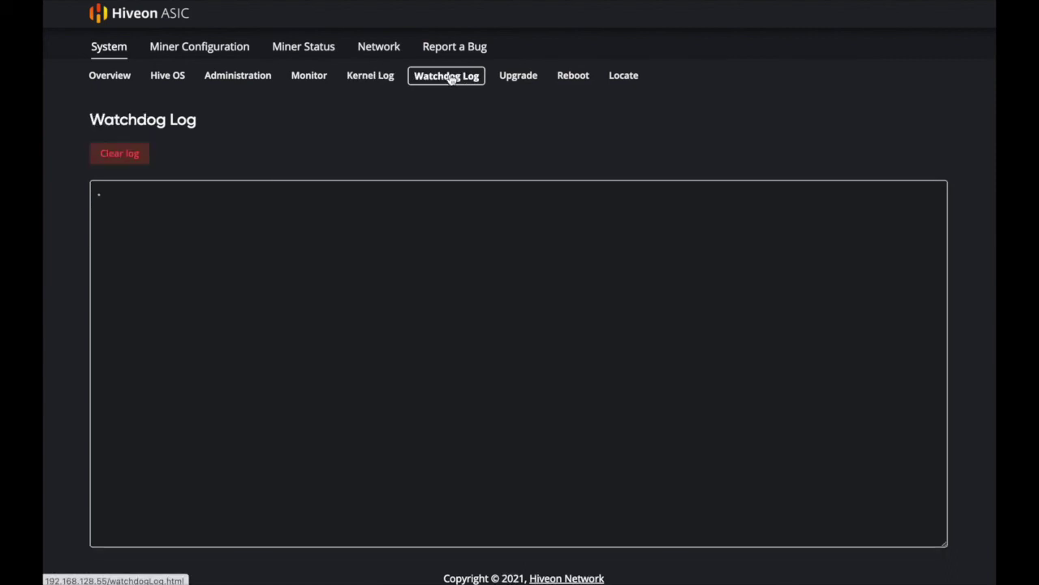
View the system's upgrade, reboot and LED locate pages without running them, and return to the system overview.
left_click(516, 79)
left_click(568, 81)
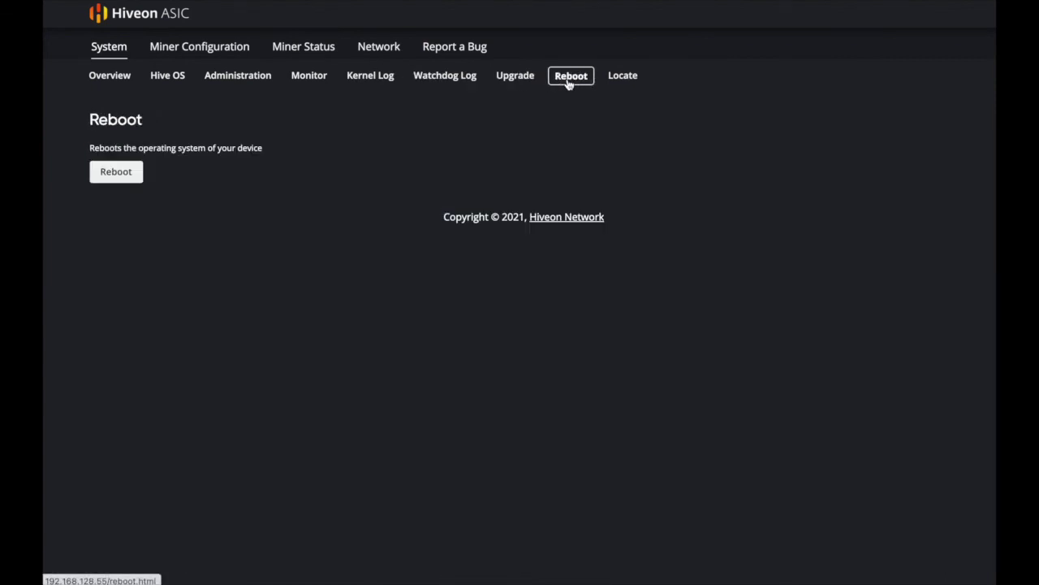
left_click(622, 82)
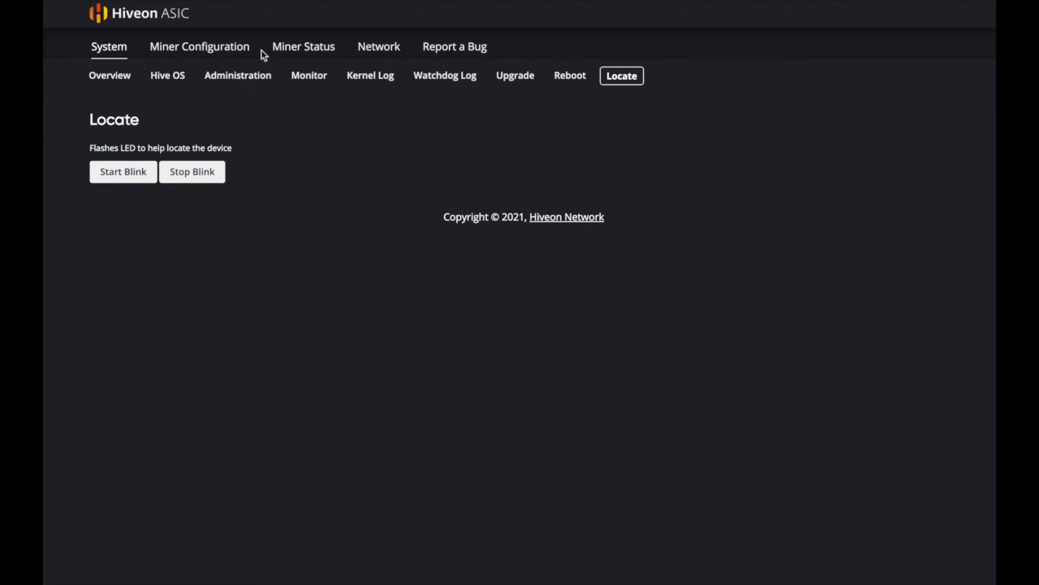
left_click(108, 48)
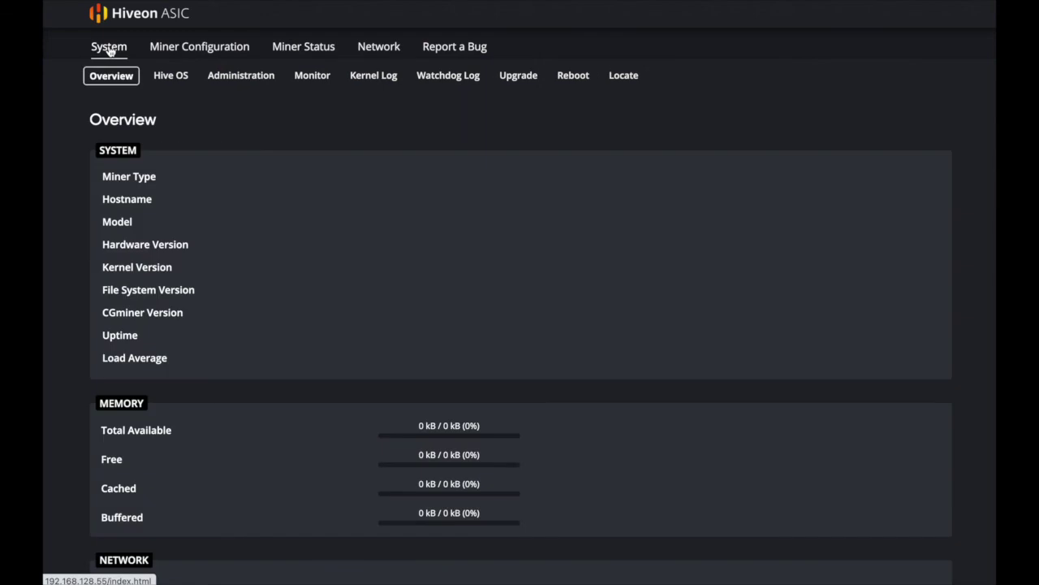